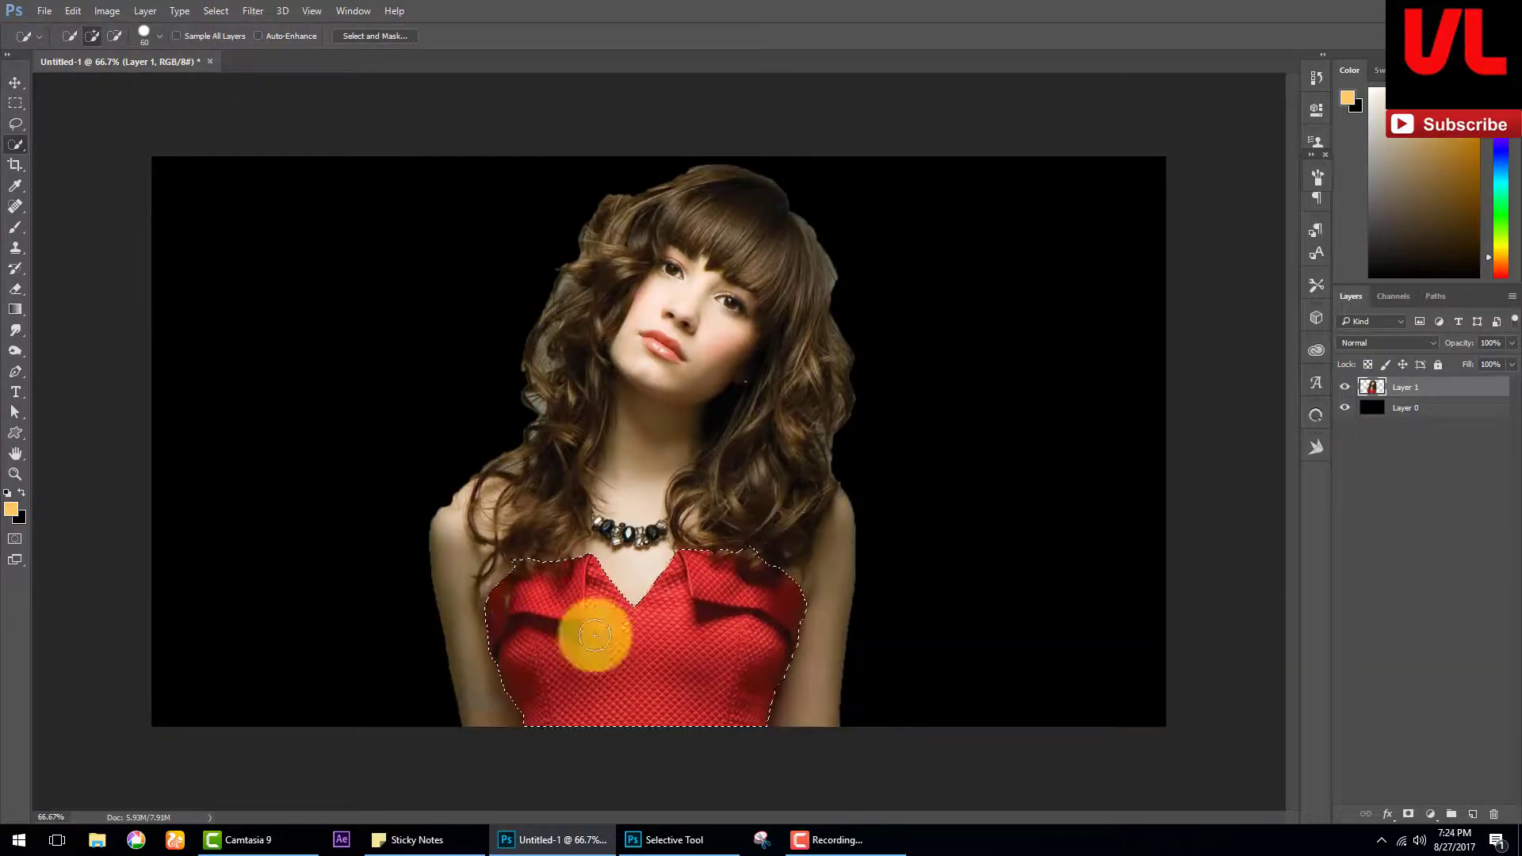
Step: Copy the red dress selection onto its own layer and open Liquify
key("ctrl+j")
left_click(252, 11)
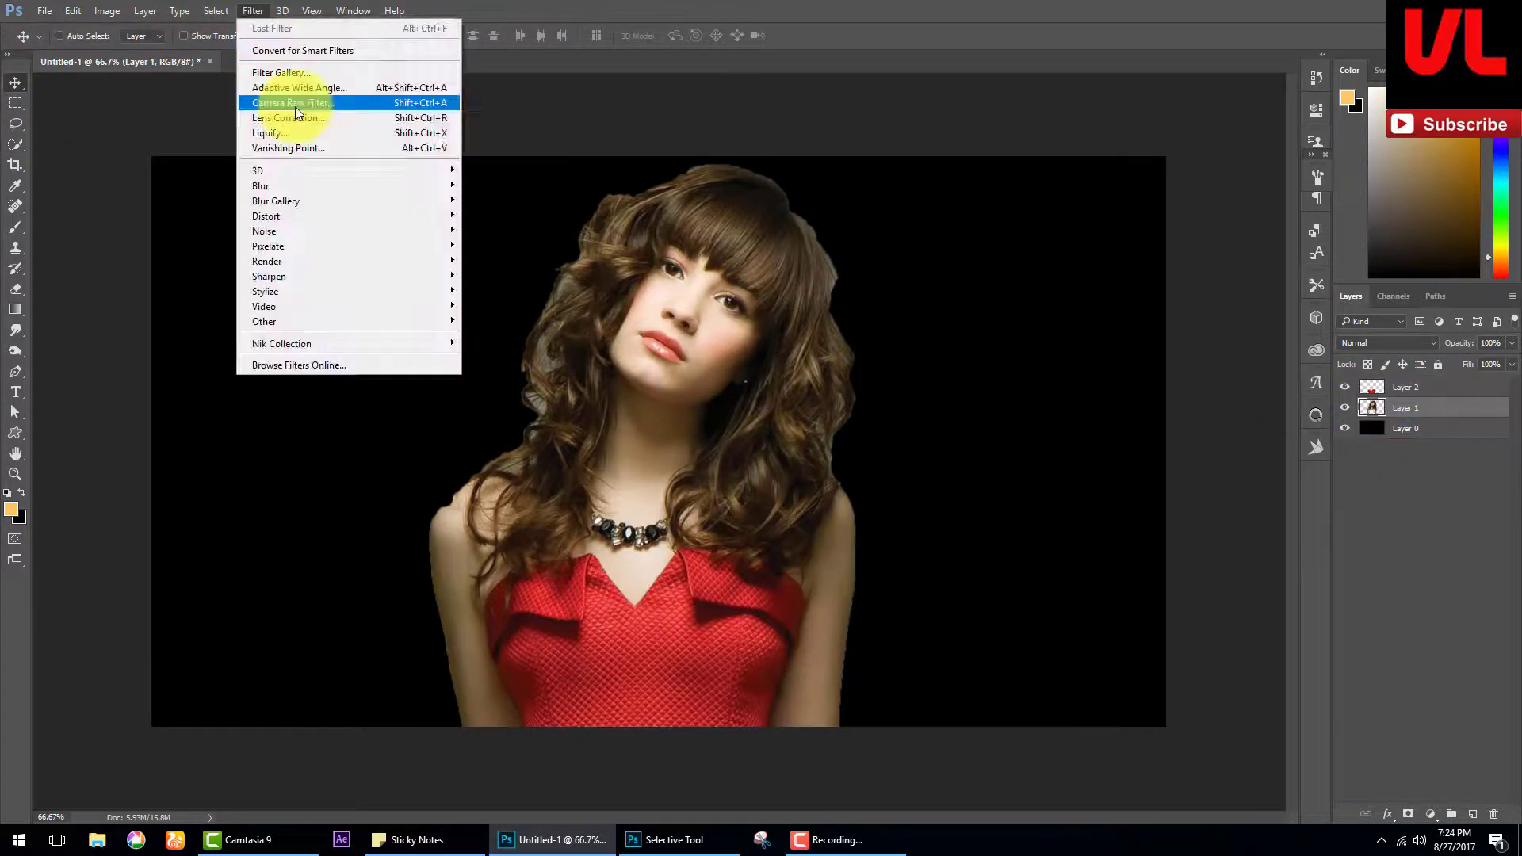
left_click(317, 132)
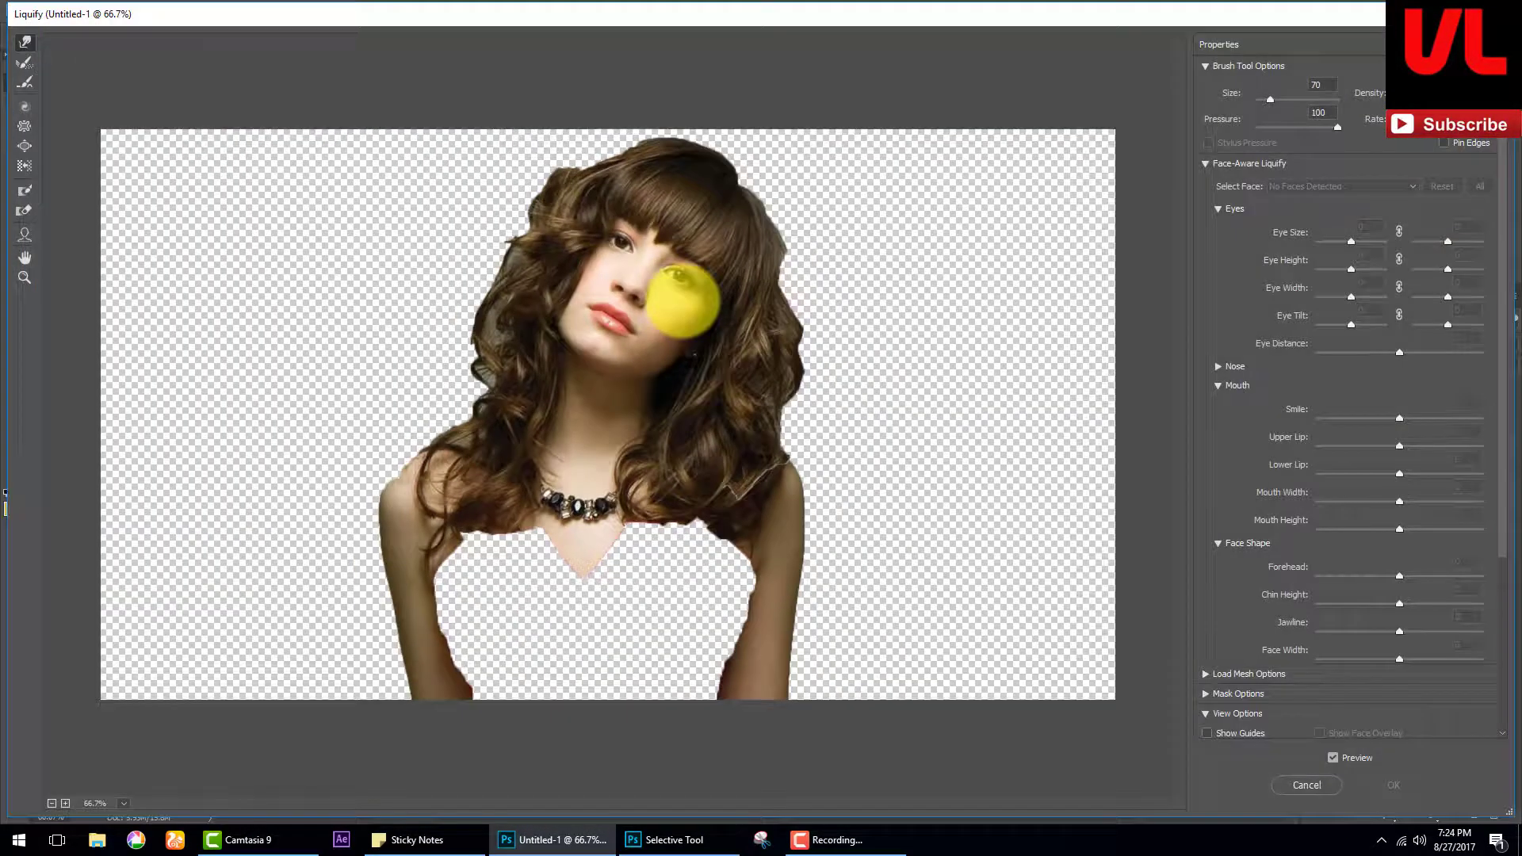
Step: With a 175 brush, warp the hair and mouth and swirl the head into a spiral
key("bracketright")
key("bracketright")
key("bracketright")
left_click_drag(682, 301, 533, 493)
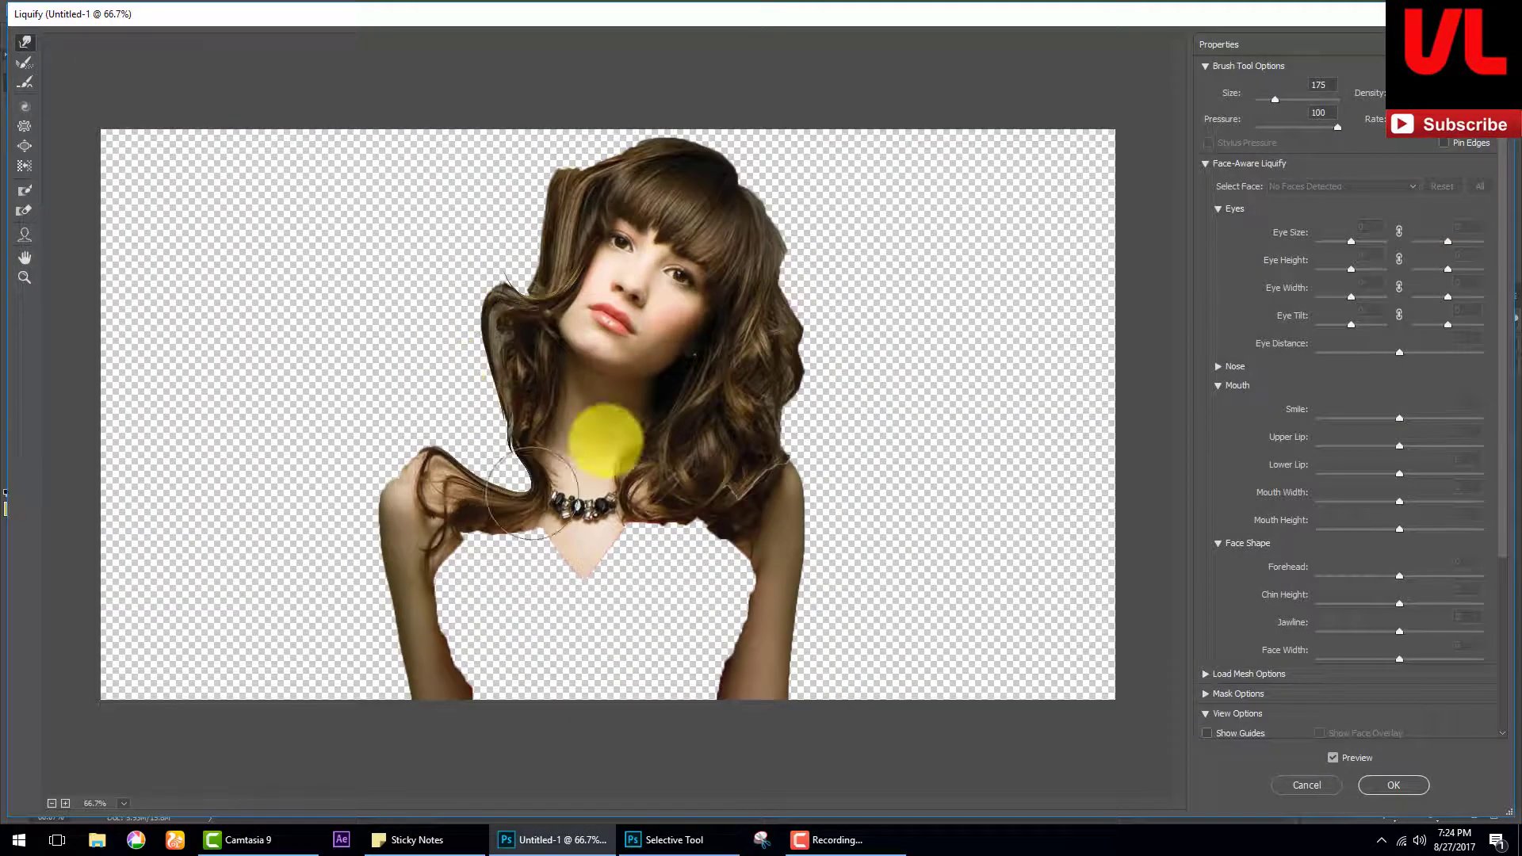
mouse_move(584, 410)
left_mouse_down()
mouse_move(721, 298)
mouse_move(730, 486)
mouse_move(492, 622)
mouse_move(331, 441)
mouse_move(647, 610)
left_mouse_up()
left_click_drag(673, 507, 495, 313)
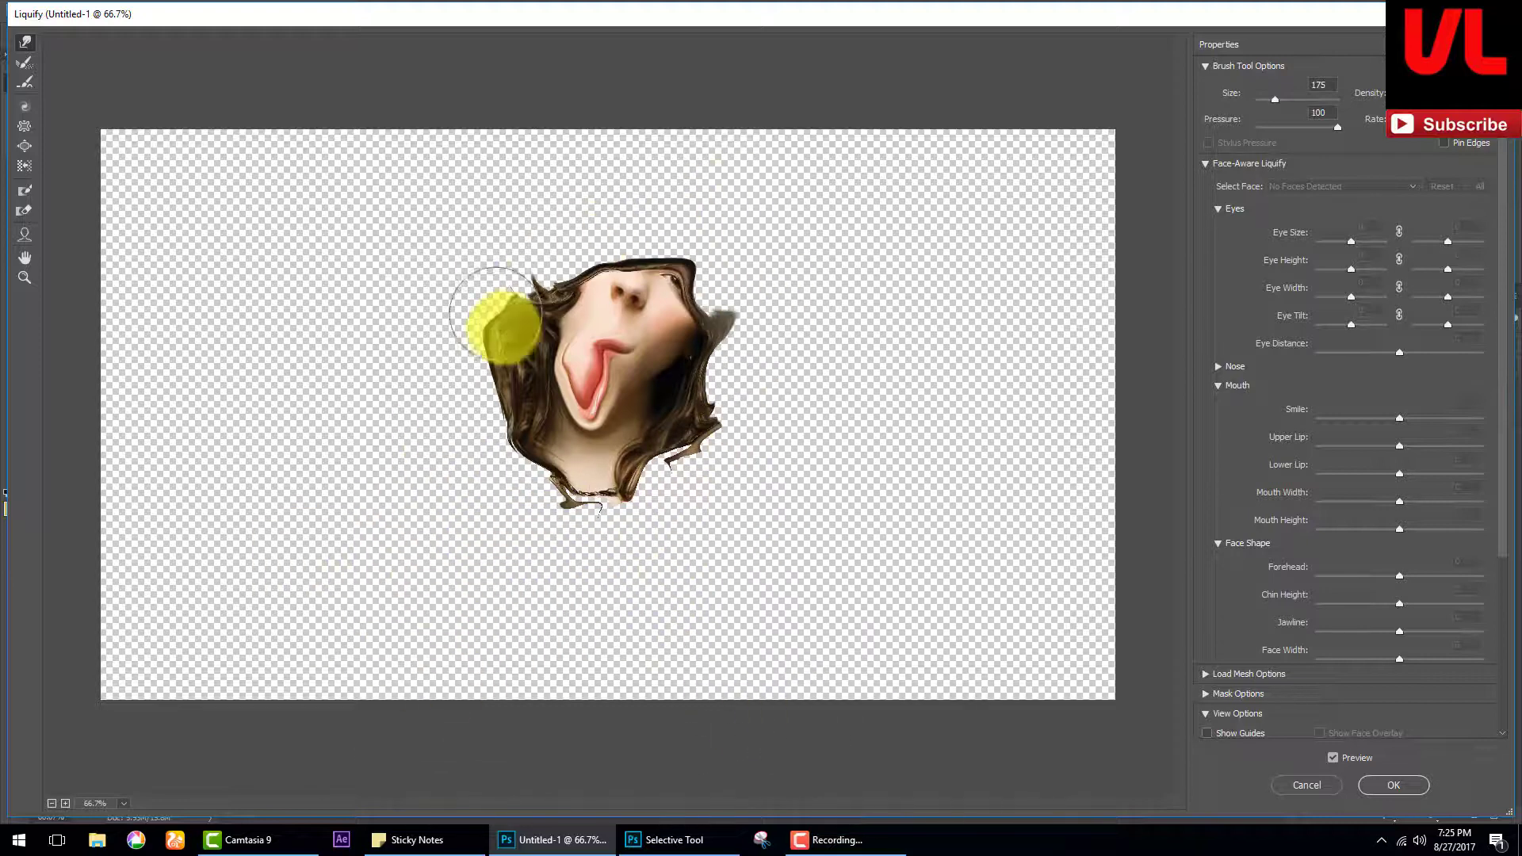
mouse_move(670, 282)
left_mouse_down()
mouse_move(595, 424)
mouse_move(696, 397)
mouse_move(622, 265)
left_mouse_up()
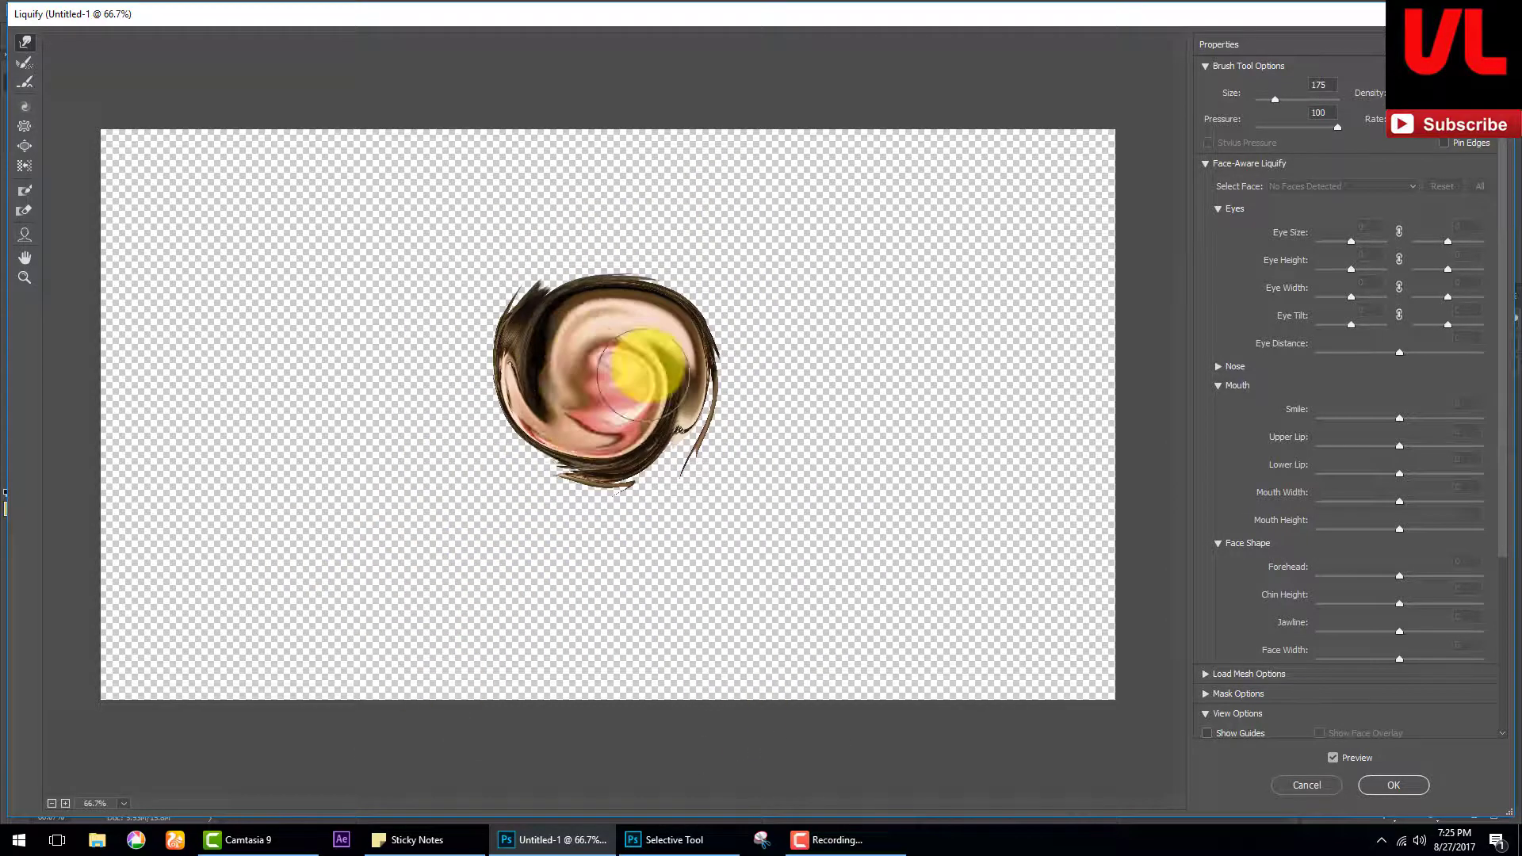
key("Return")
Step: Place rotated dress copies around the head as petals, merge them, and warp the sleeve
mouse_move(778, 581)
left_mouse_down()
mouse_move(740, 604)
mouse_move(884, 544)
mouse_move(833, 391)
left_mouse_up()
key("ctrl+t")
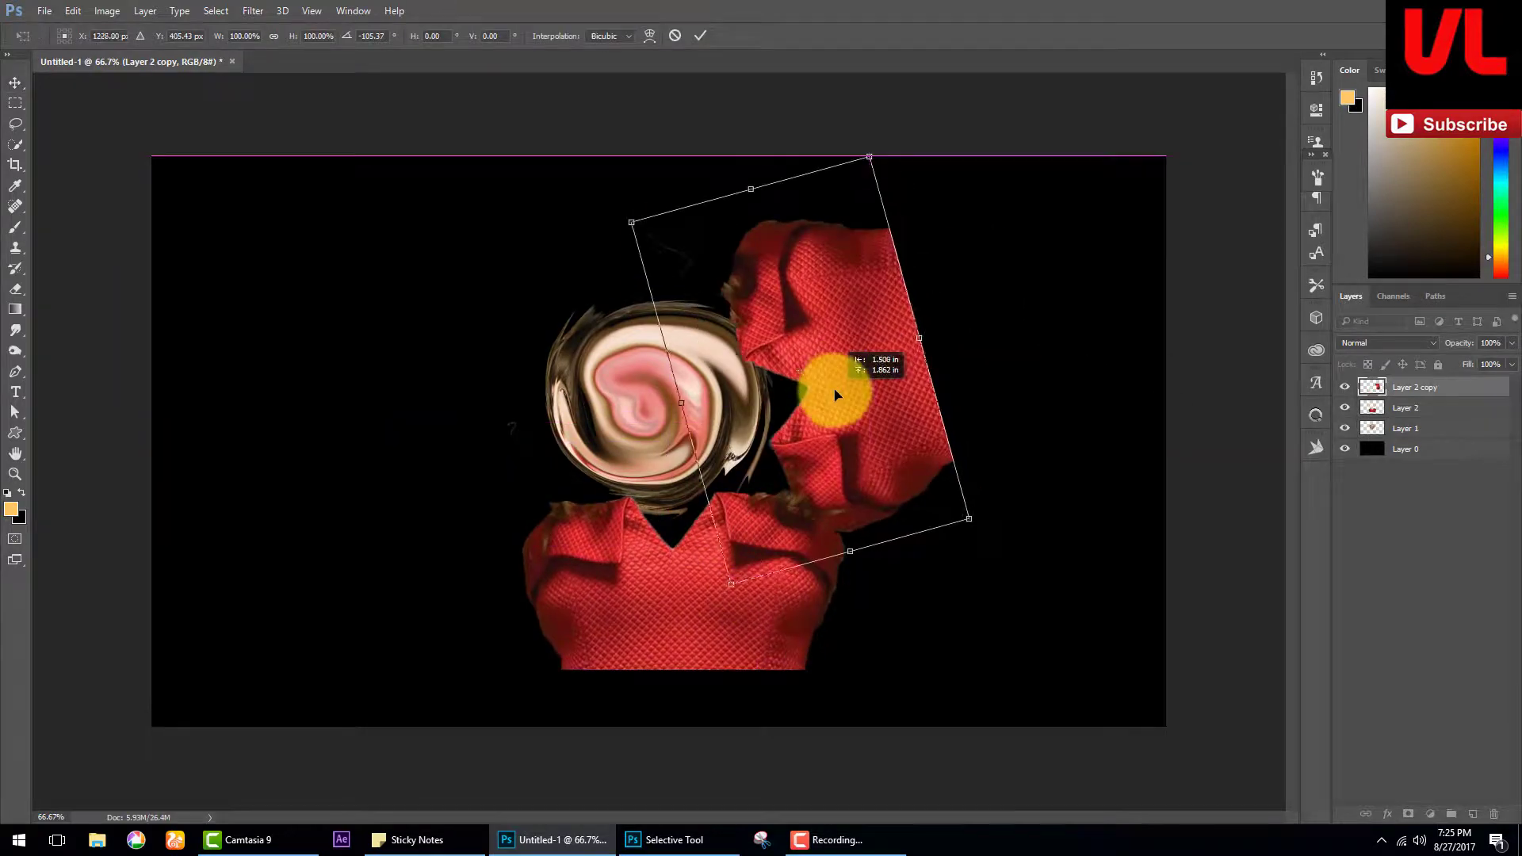
key("Return")
key("ctrl+t")
mouse_move(812, 667)
left_mouse_down()
mouse_move(615, 262)
mouse_move(1013, 520)
left_mouse_up()
key("Return")
key("ctrl+e")
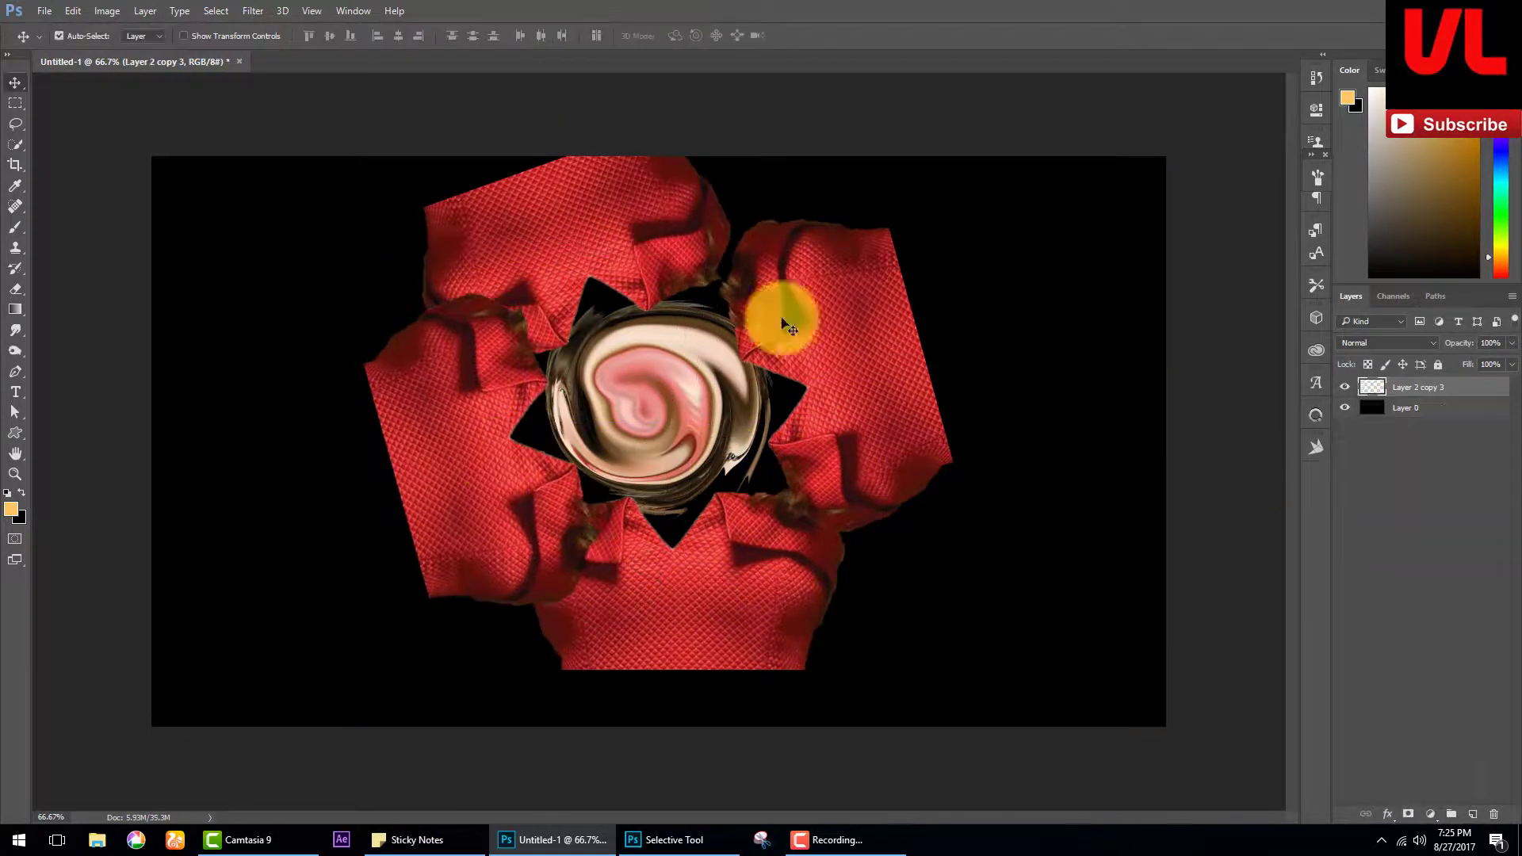
key("ctrl+shift+x")
mouse_move(951, 432)
left_mouse_down()
mouse_move(666, 424)
mouse_move(858, 487)
left_mouse_up()
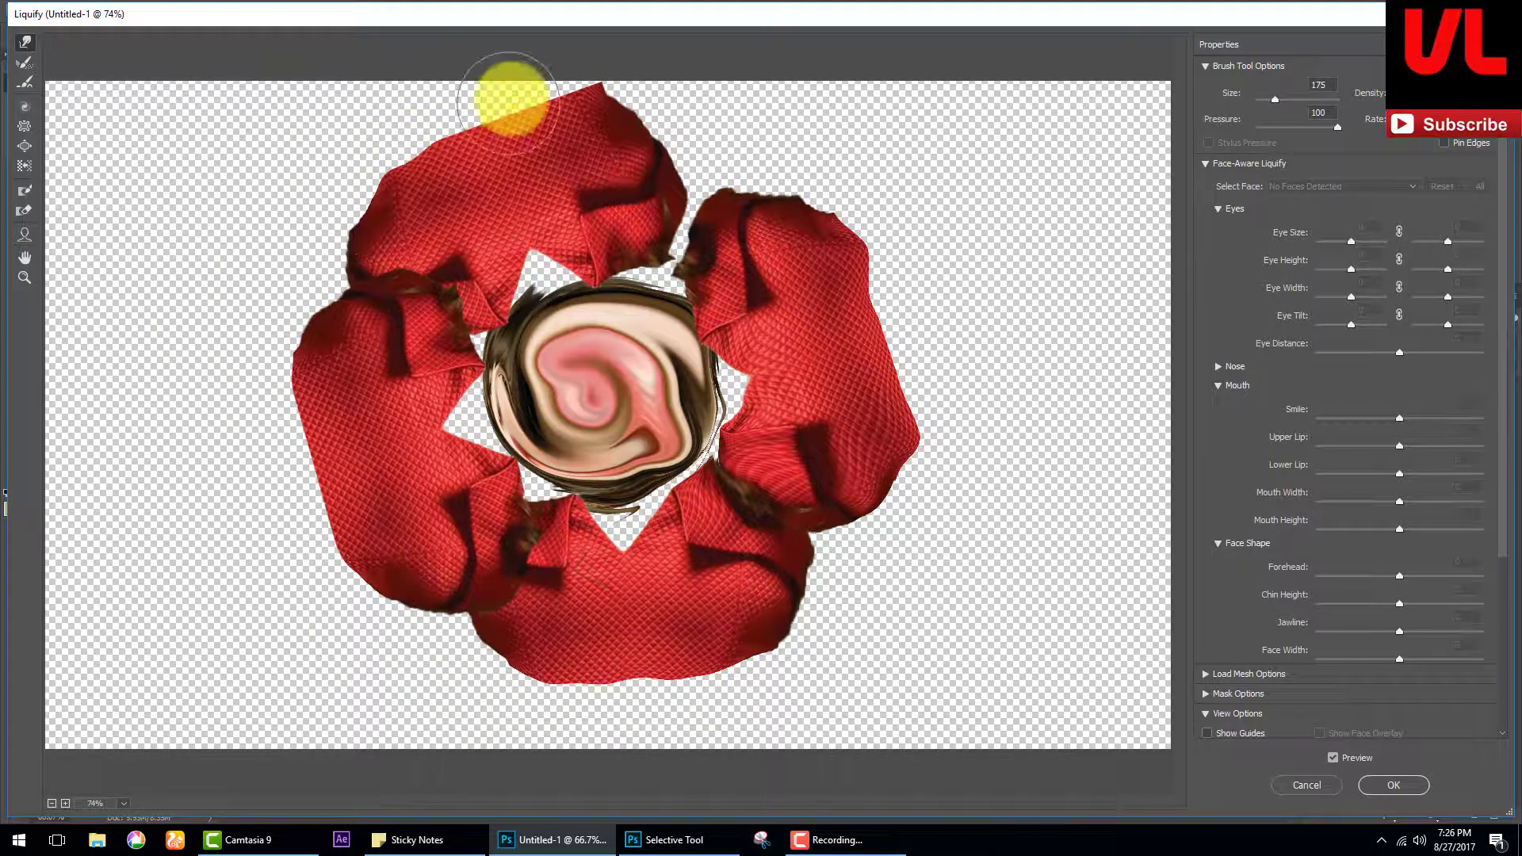
Step: Forward-warp the sleeves into a star shape and twirl the flower centre clockwise
left_click_drag(377, 160, 543, 335)
mouse_move(679, 356)
left_mouse_down()
mouse_move(476, 407)
mouse_move(544, 425)
mouse_move(724, 316)
mouse_move(560, 480)
mouse_move(639, 221)
left_mouse_up()
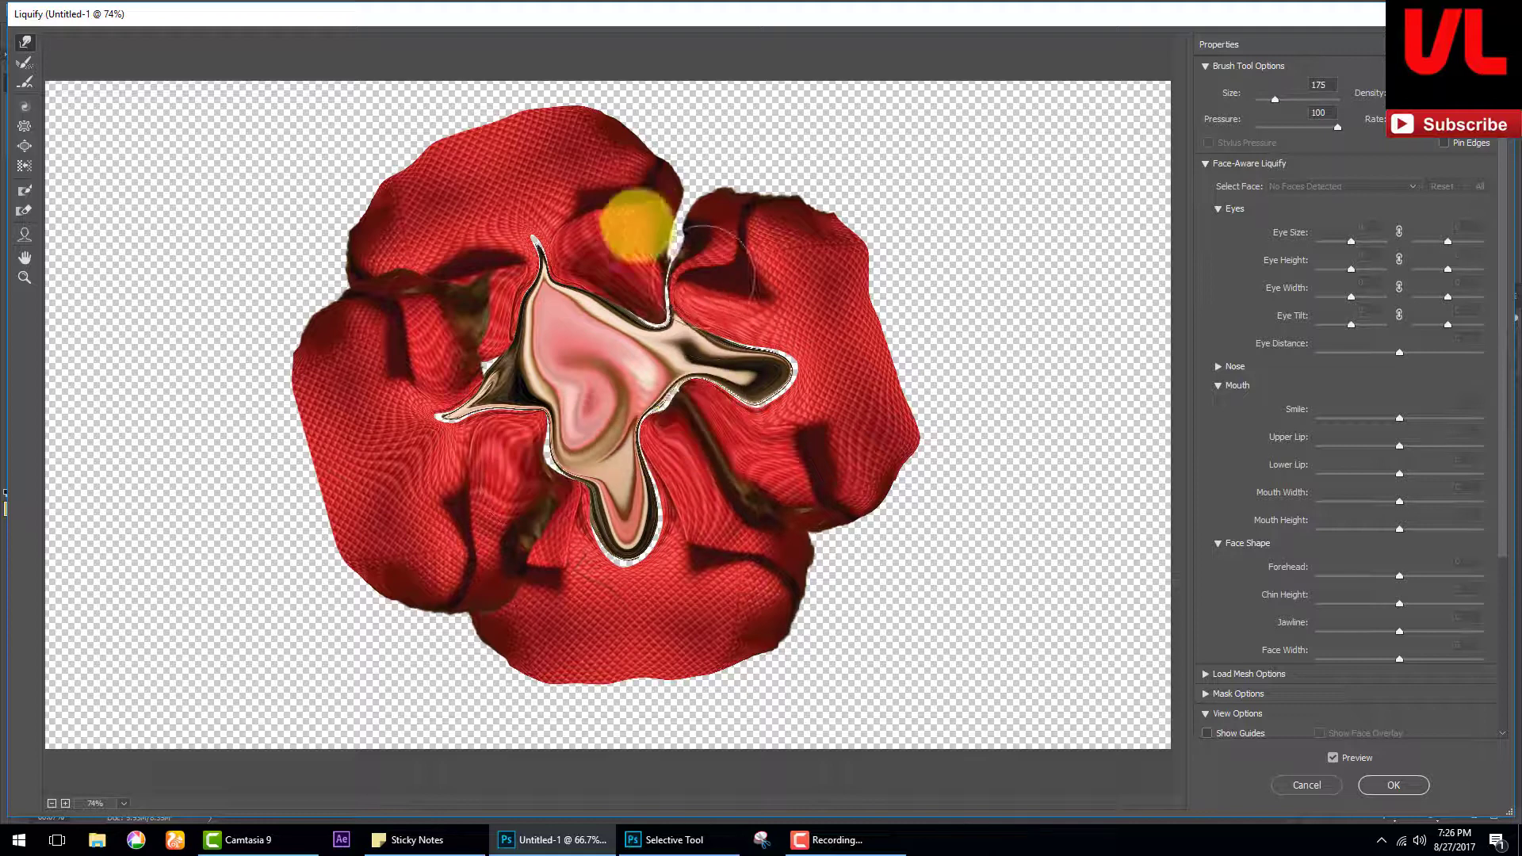
key("c")
mouse_move(594, 391)
left_mouse_down()
mouse_move(554, 254)
mouse_move(669, 507)
mouse_move(486, 337)
left_mouse_up()
key("w")
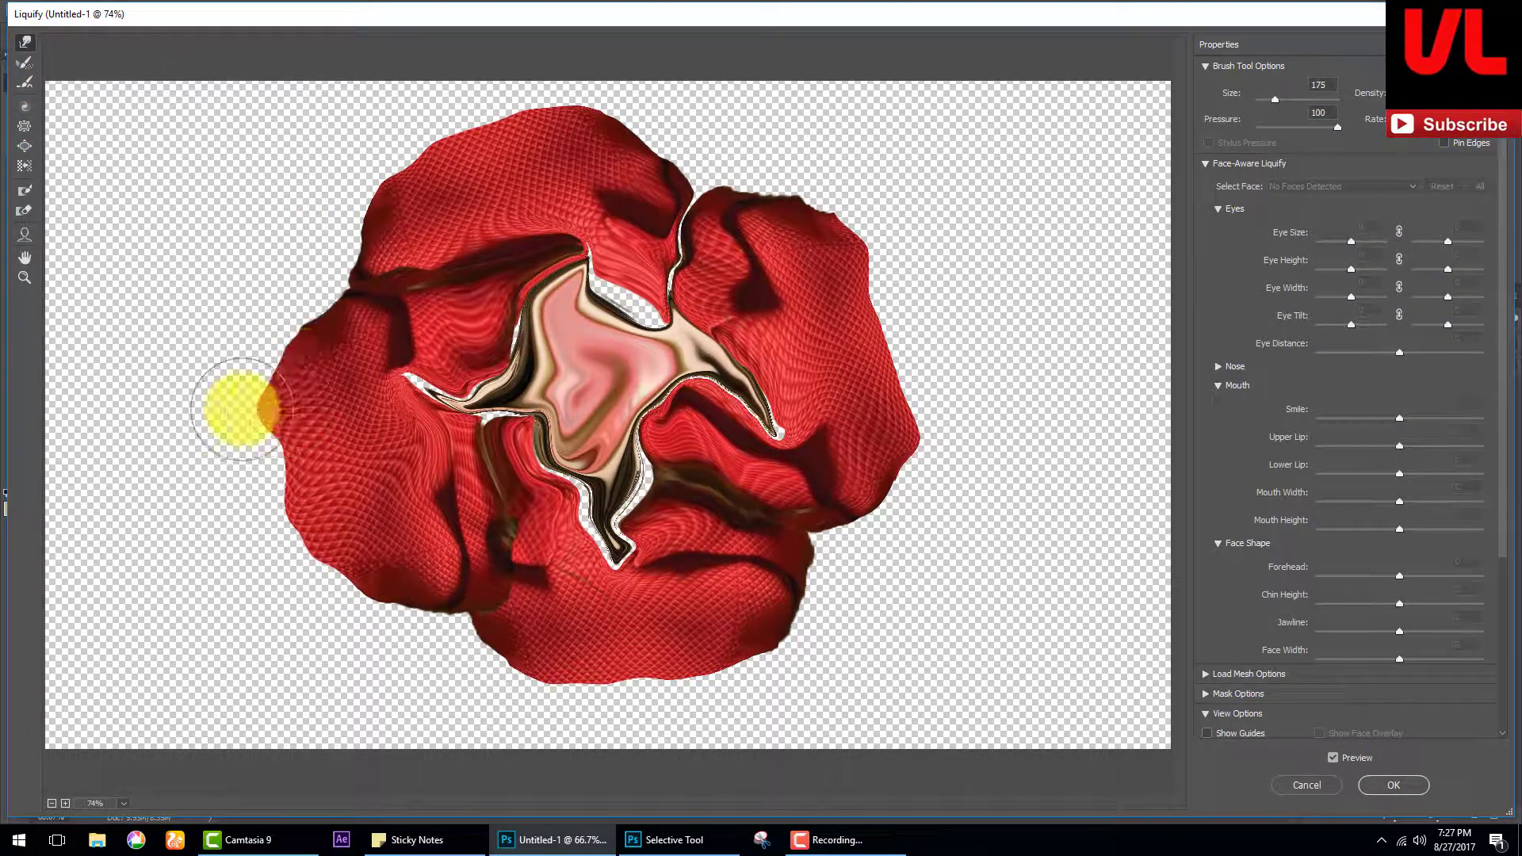
key("Return")
Step: Smudge the centre's top edge and reshape the silvery streaks in Liquify
key("r")
left_click_drag(689, 349, 661, 309)
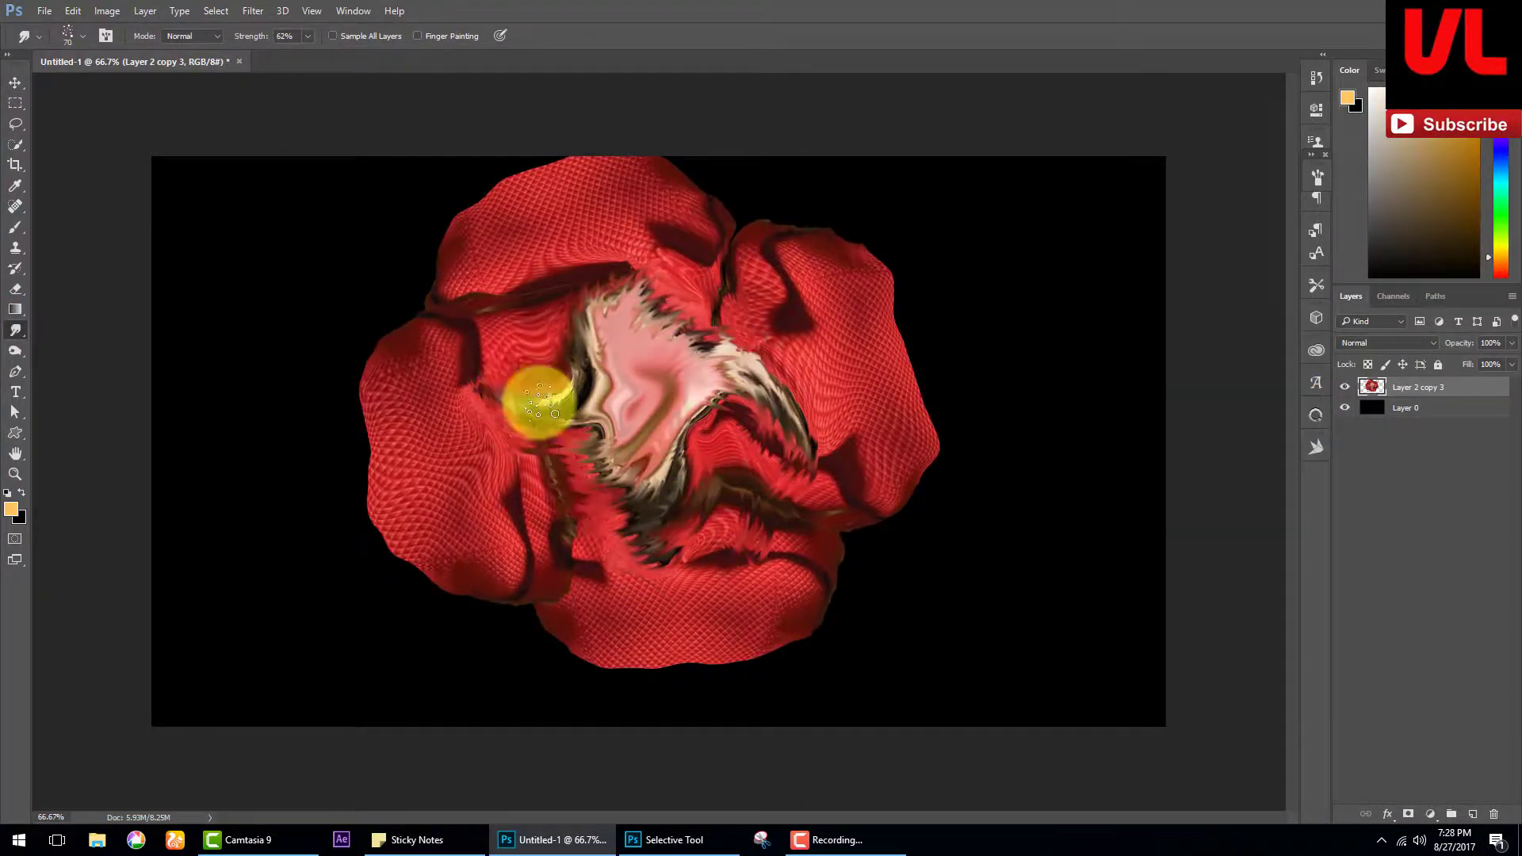
key("ctrl+shift+x")
left_click_drag(611, 264, 782, 465)
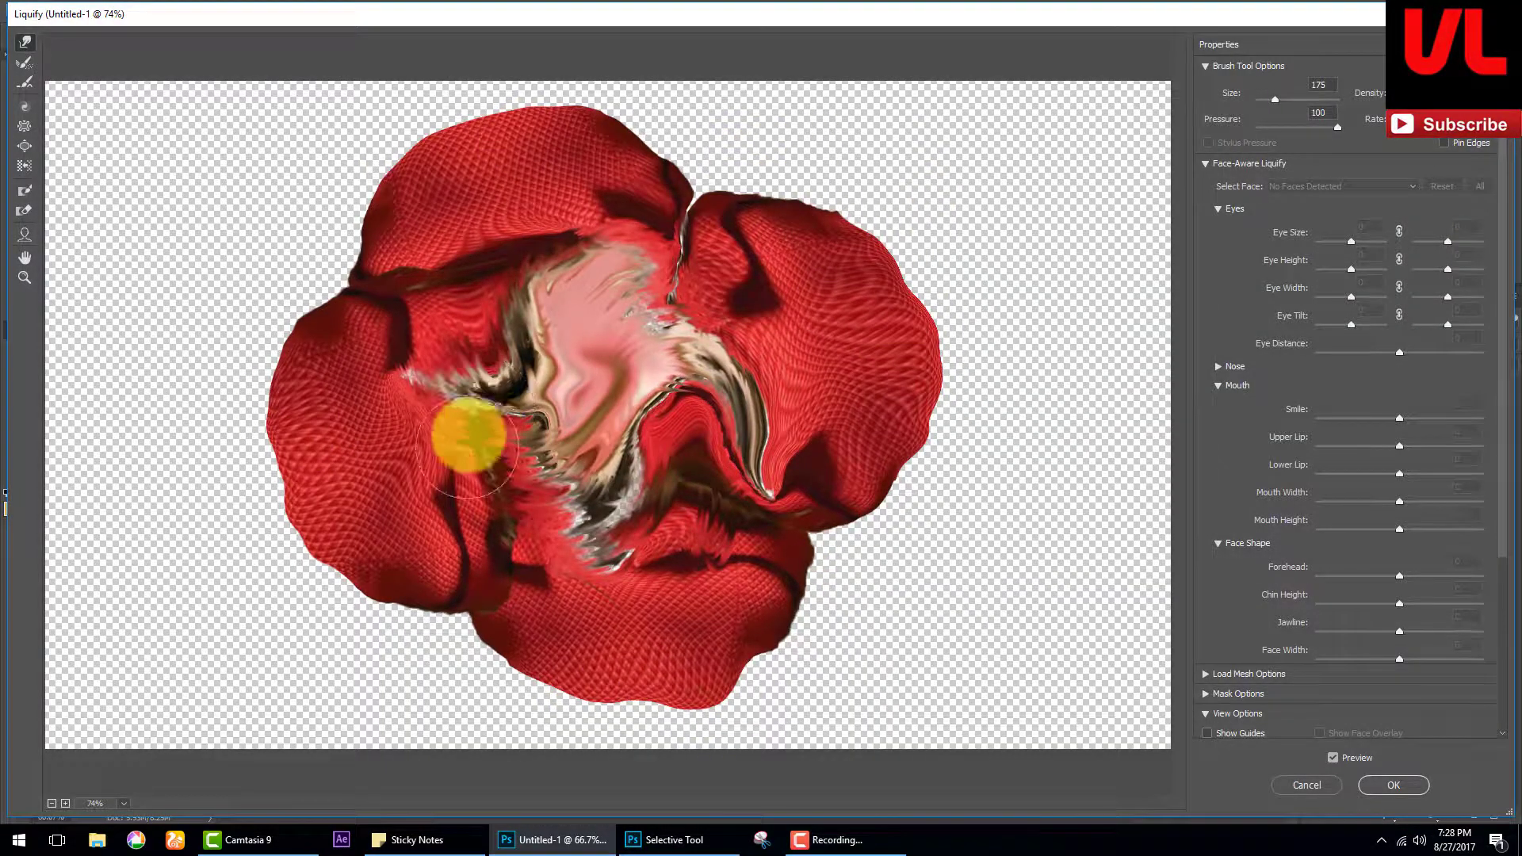
mouse_move(469, 434)
left_mouse_down()
mouse_move(459, 344)
mouse_move(697, 278)
mouse_move(639, 248)
mouse_move(528, 497)
mouse_move(568, 533)
mouse_move(421, 333)
mouse_move(801, 500)
mouse_move(304, 403)
left_mouse_up()
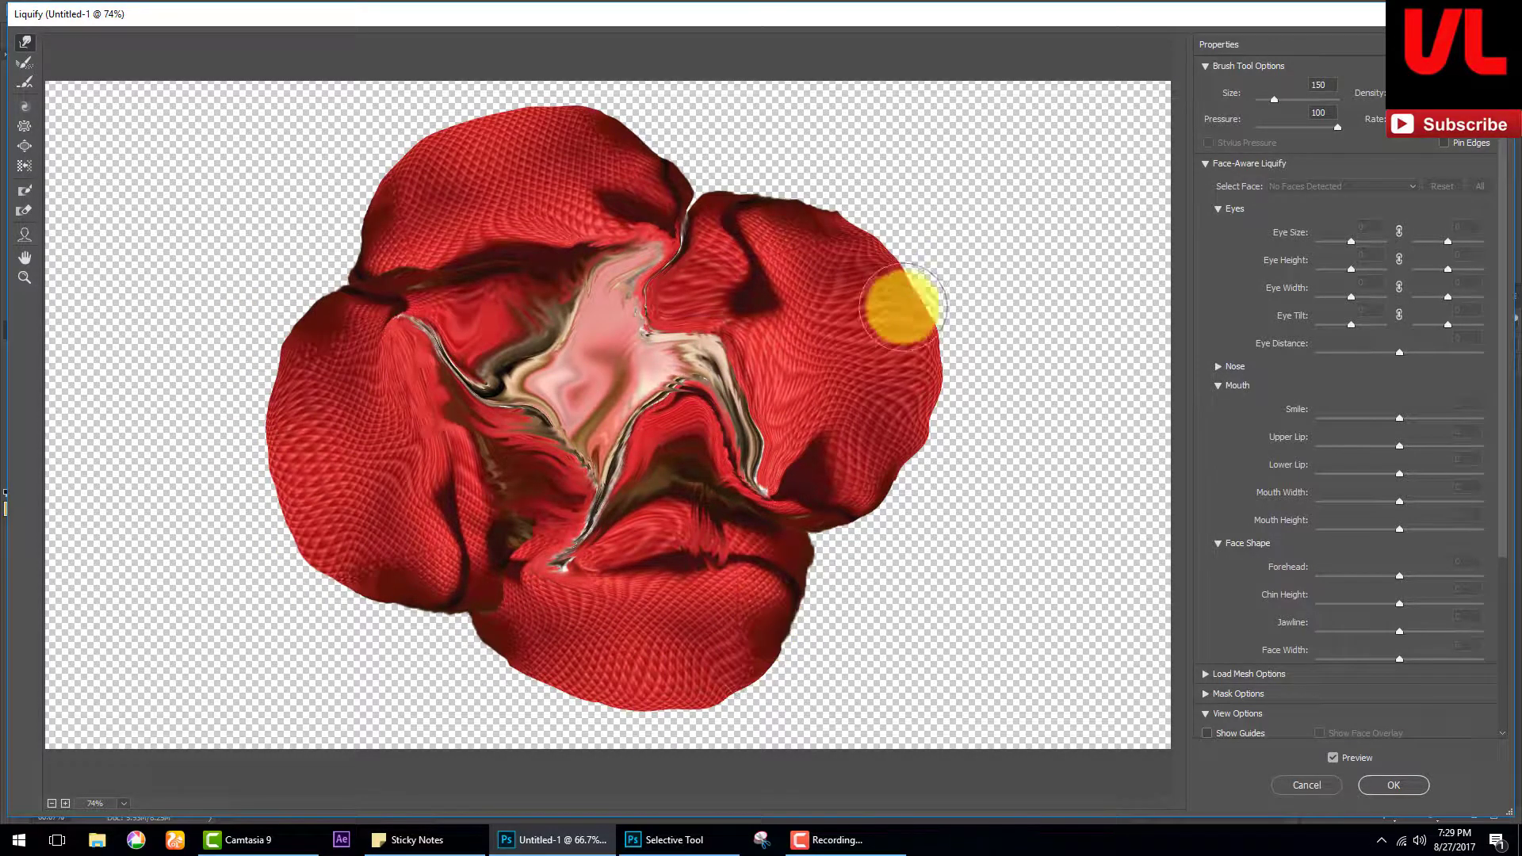
key("Return")
Step: Duplicate the flower and warp the copy into a twisted spiral of petals
key("ctrl+j")
key("ctrl+t")
left_click(230, 36)
left_click(163, 36)
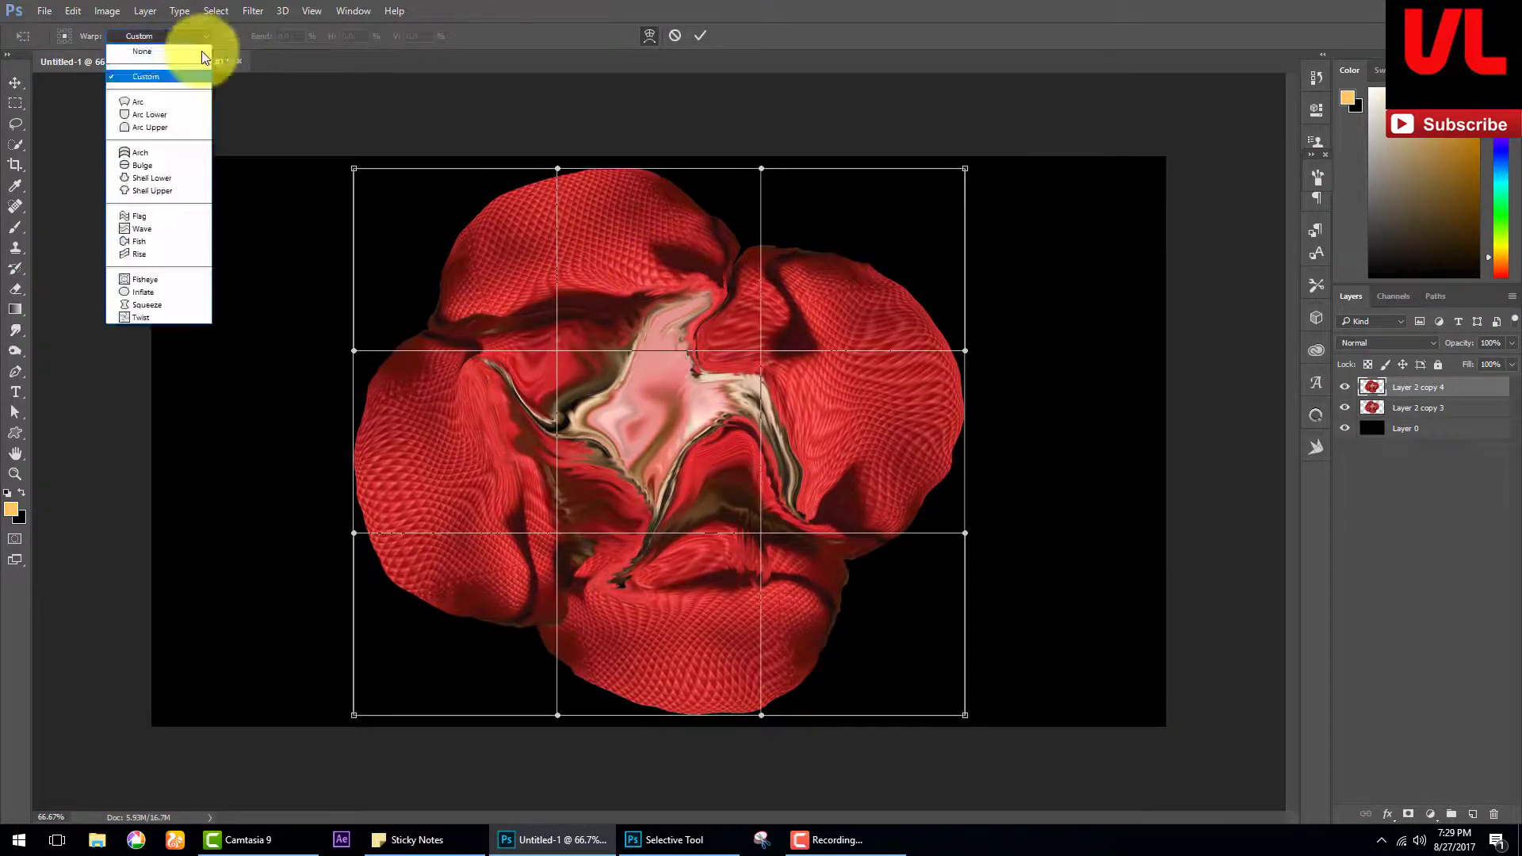
left_click(151, 299)
left_click(162, 36)
left_click(136, 312)
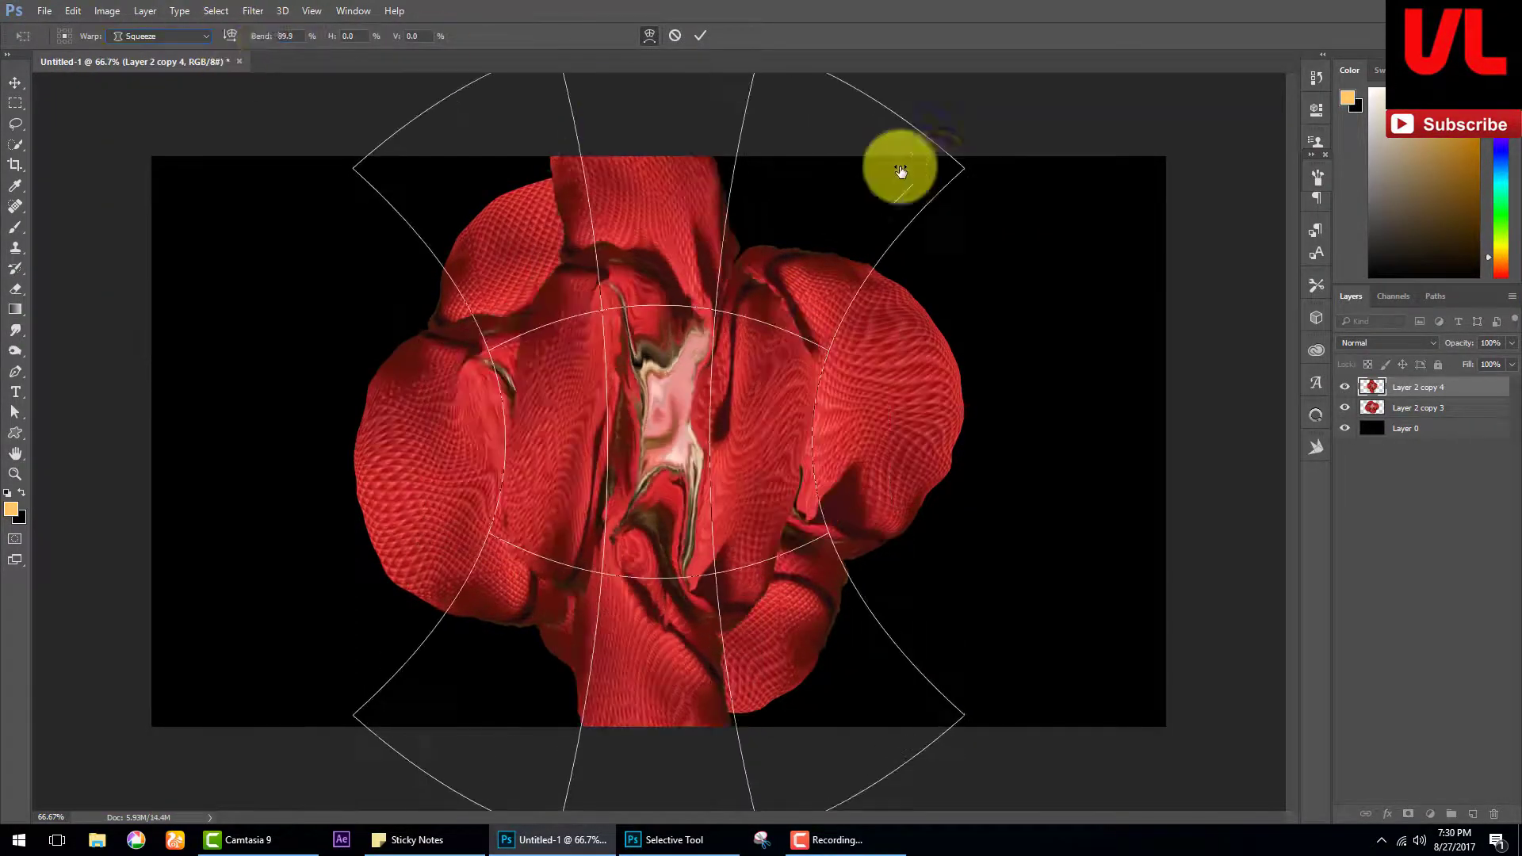
left_click_drag(255, 35, 612, 228)
key("Return")
Step: Add a layer mask to the twisted petal layer
key("i")
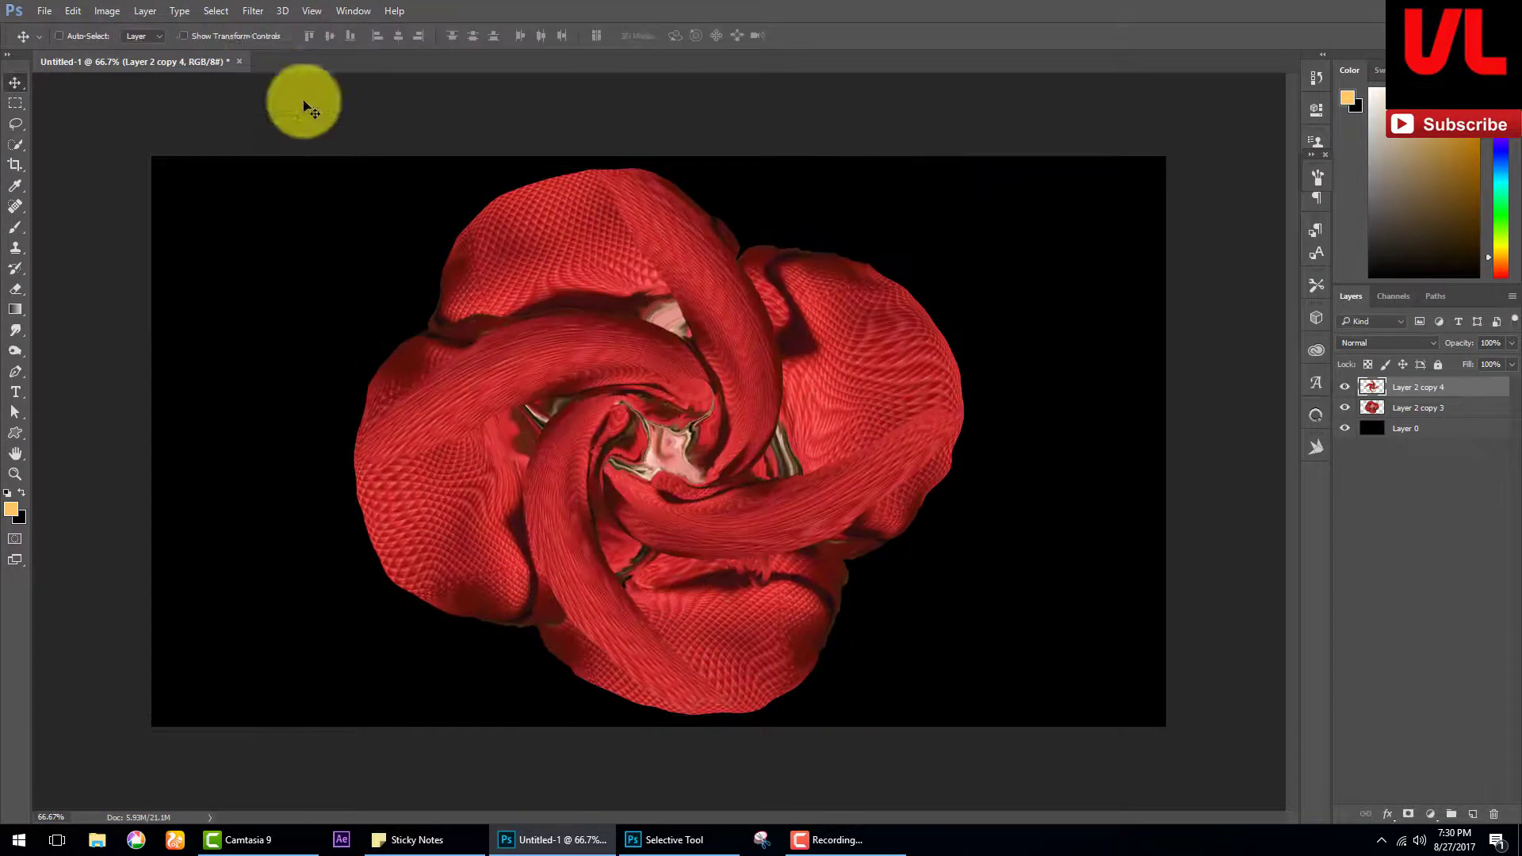
key("ctrl+l")
left_click(1238, 368)
Step: Paint black on the mask to hide the twisted layer near the rose's top, then merge
key("b")
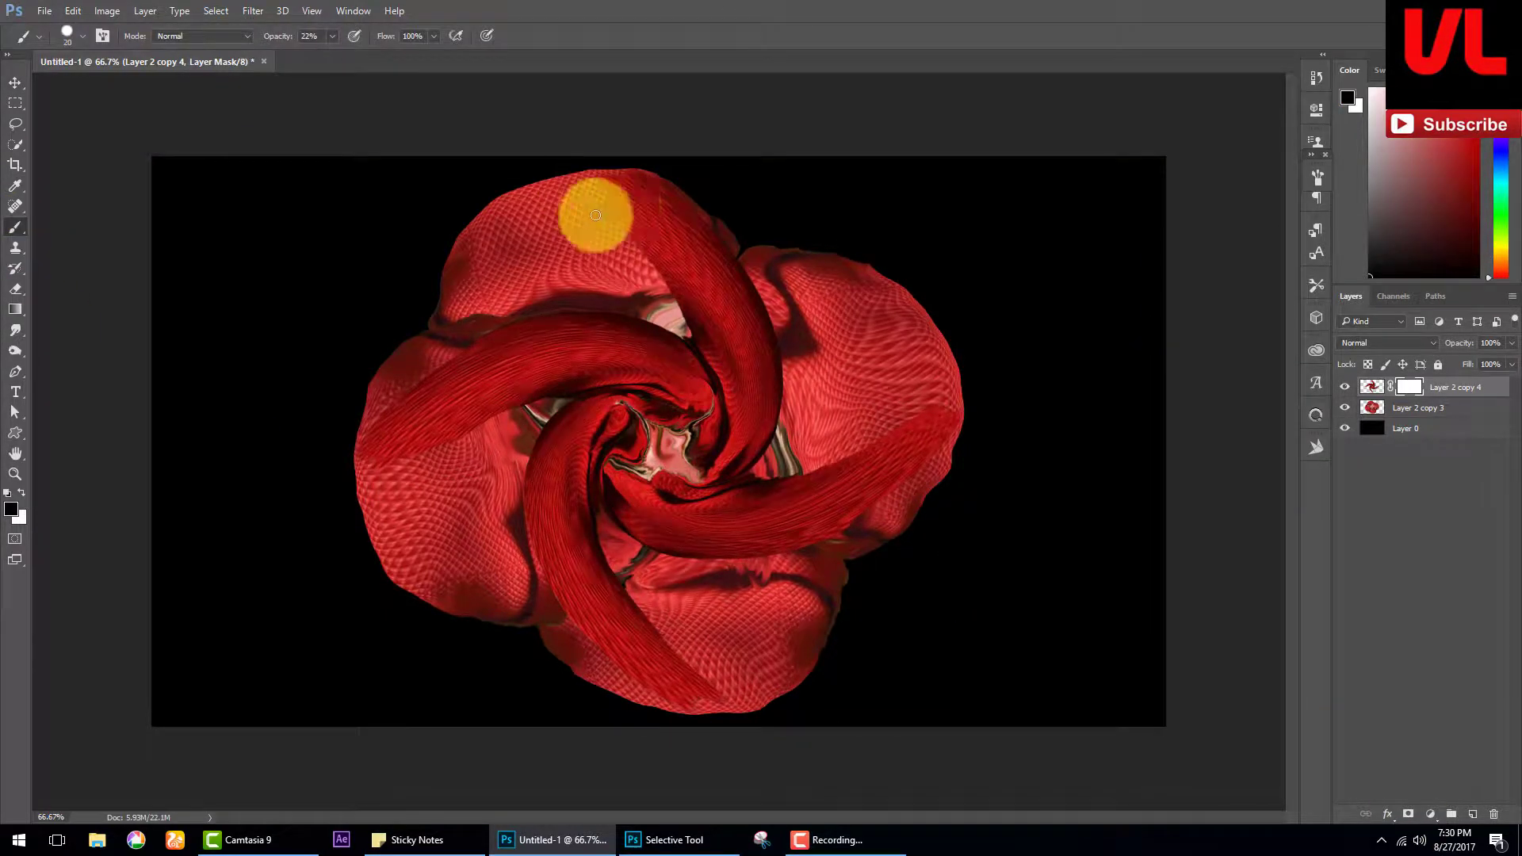
left_click_drag(638, 245, 880, 365)
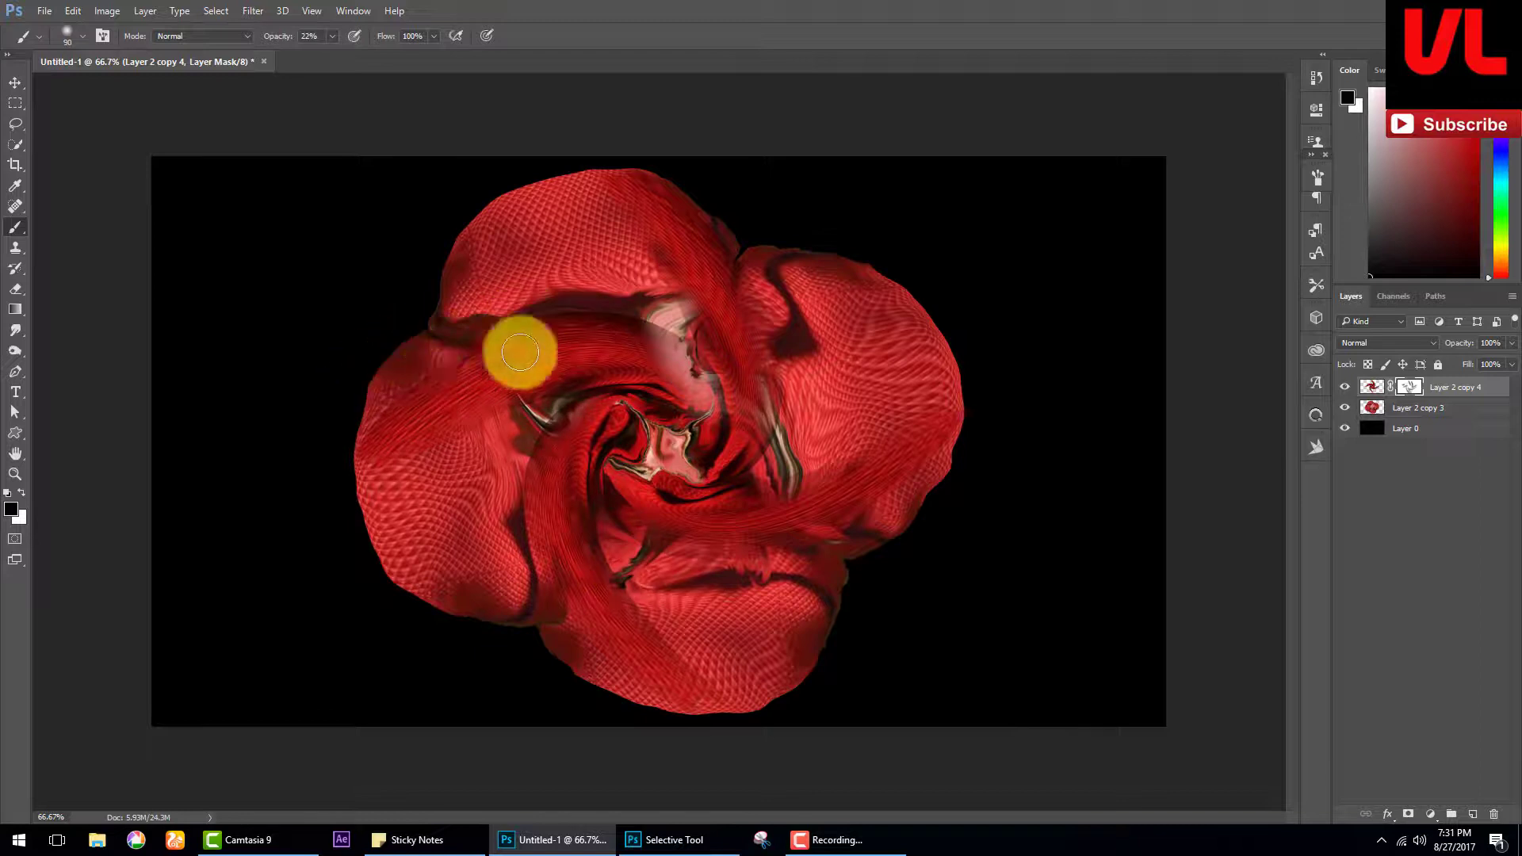
key("ctrl+e")
Step: Darken the rose with a Levels adjustment, invert its mask and paint back bright areas
left_click(1430, 814)
left_click(1403, 549)
left_click_drag(1200, 268, 1221, 595)
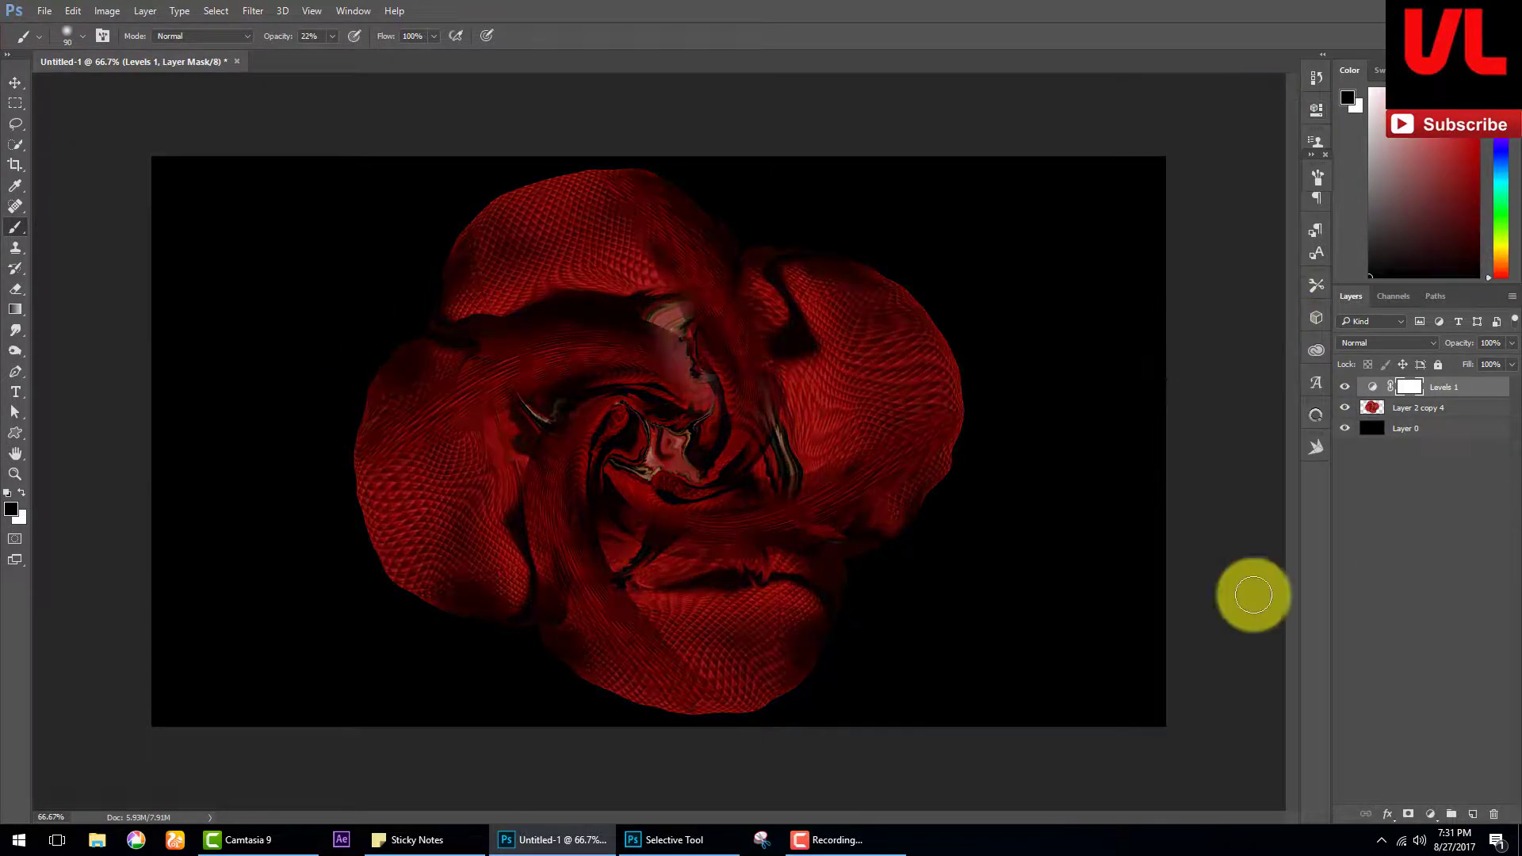
key("ctrl+i")
key("ctrl+i")
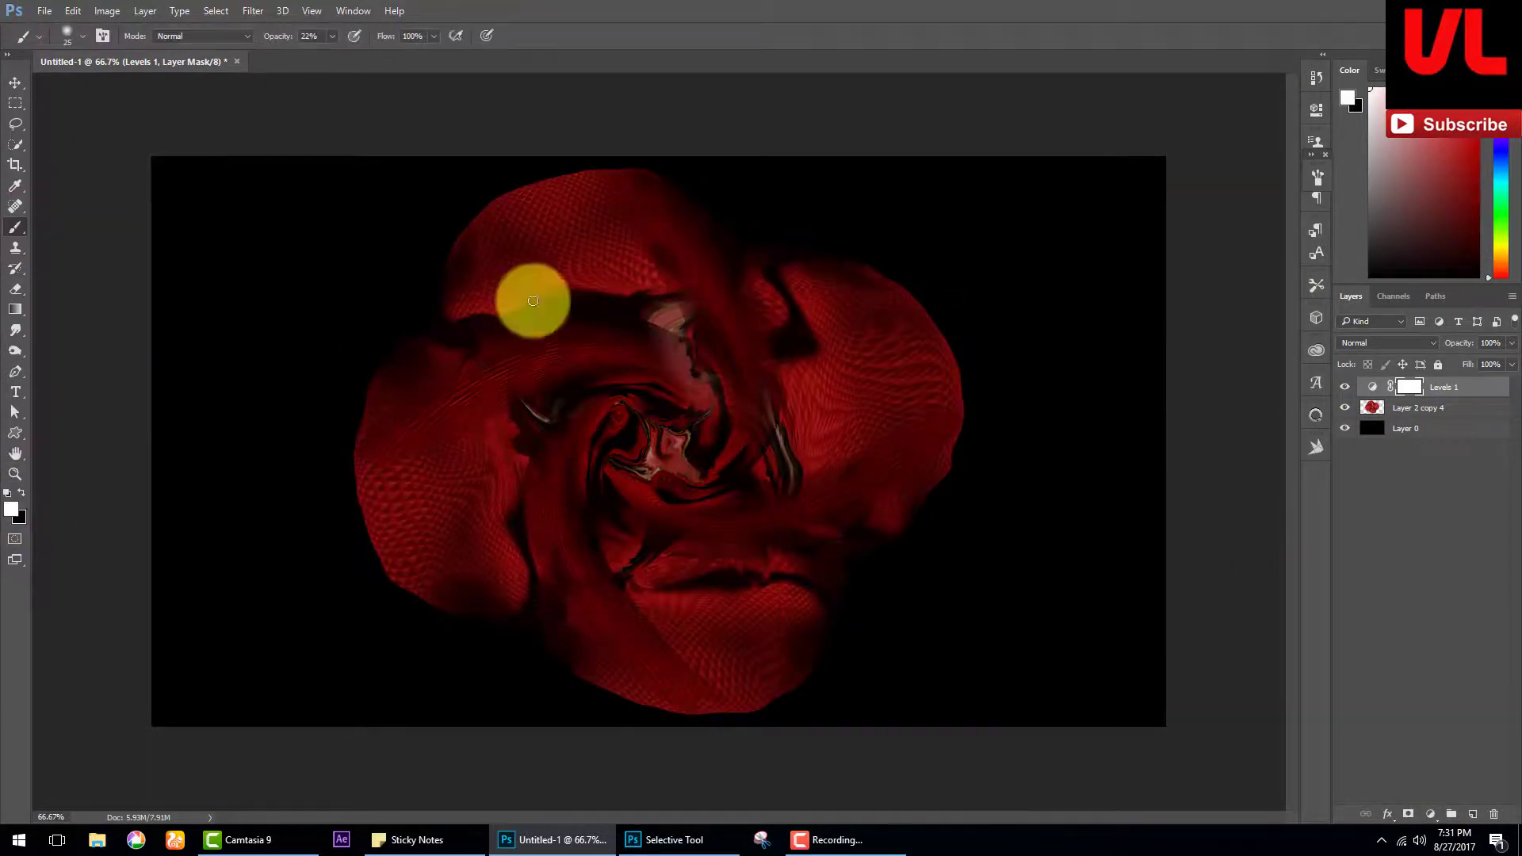
key("x")
mouse_move(515, 238)
left_mouse_down()
mouse_move(832, 346)
mouse_move(421, 568)
mouse_move(838, 472)
mouse_move(440, 388)
left_mouse_up()
Step: Duplicate the rose, Gaussian-blur the copy and set it to Screen for a glow
key("ctrl+j")
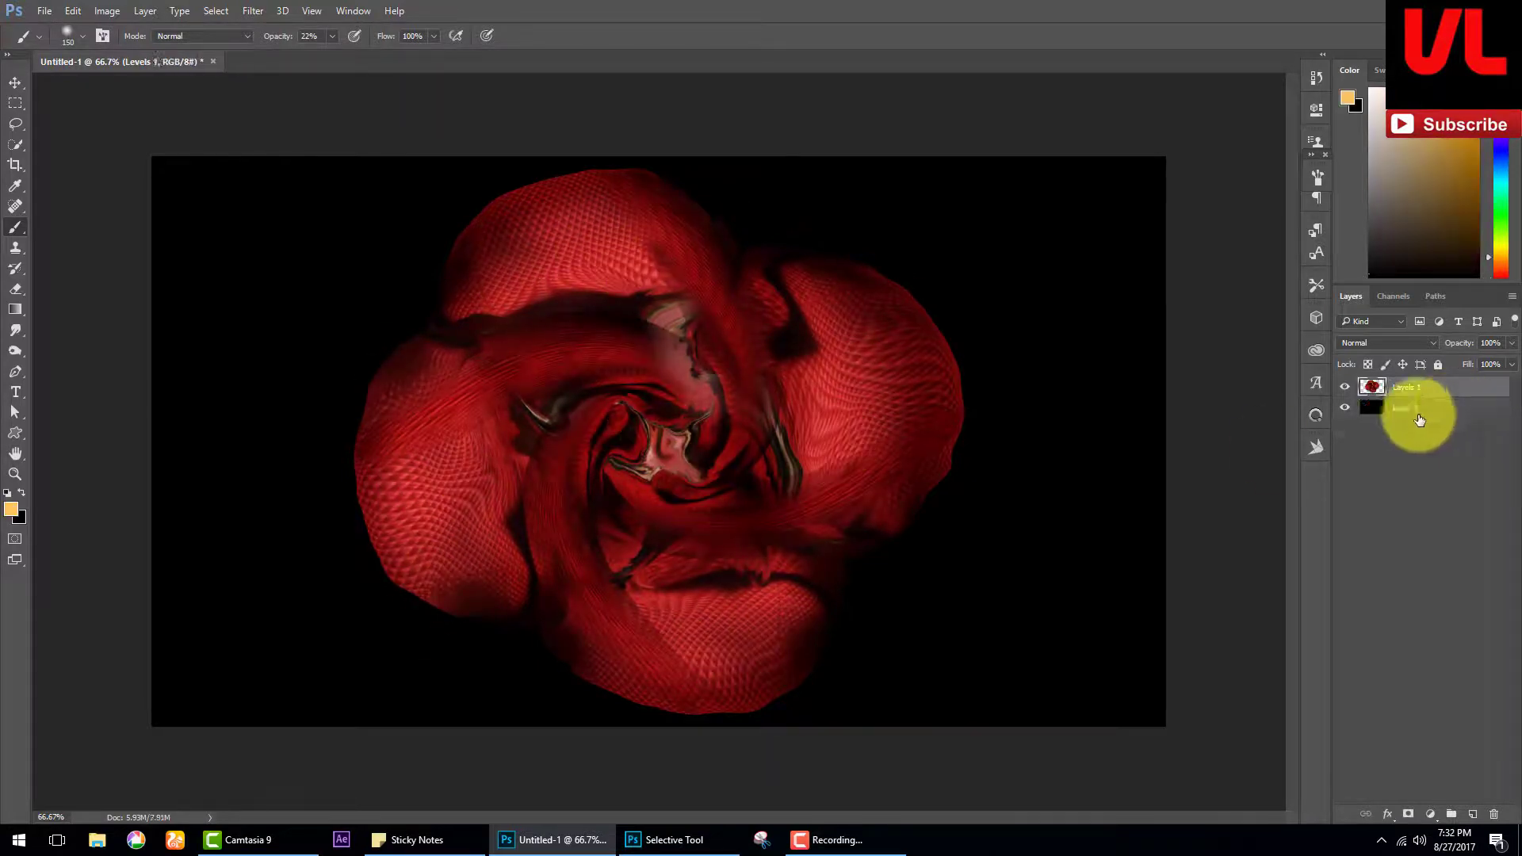
left_click_drag(1101, 626, 1120, 639)
key("Return")
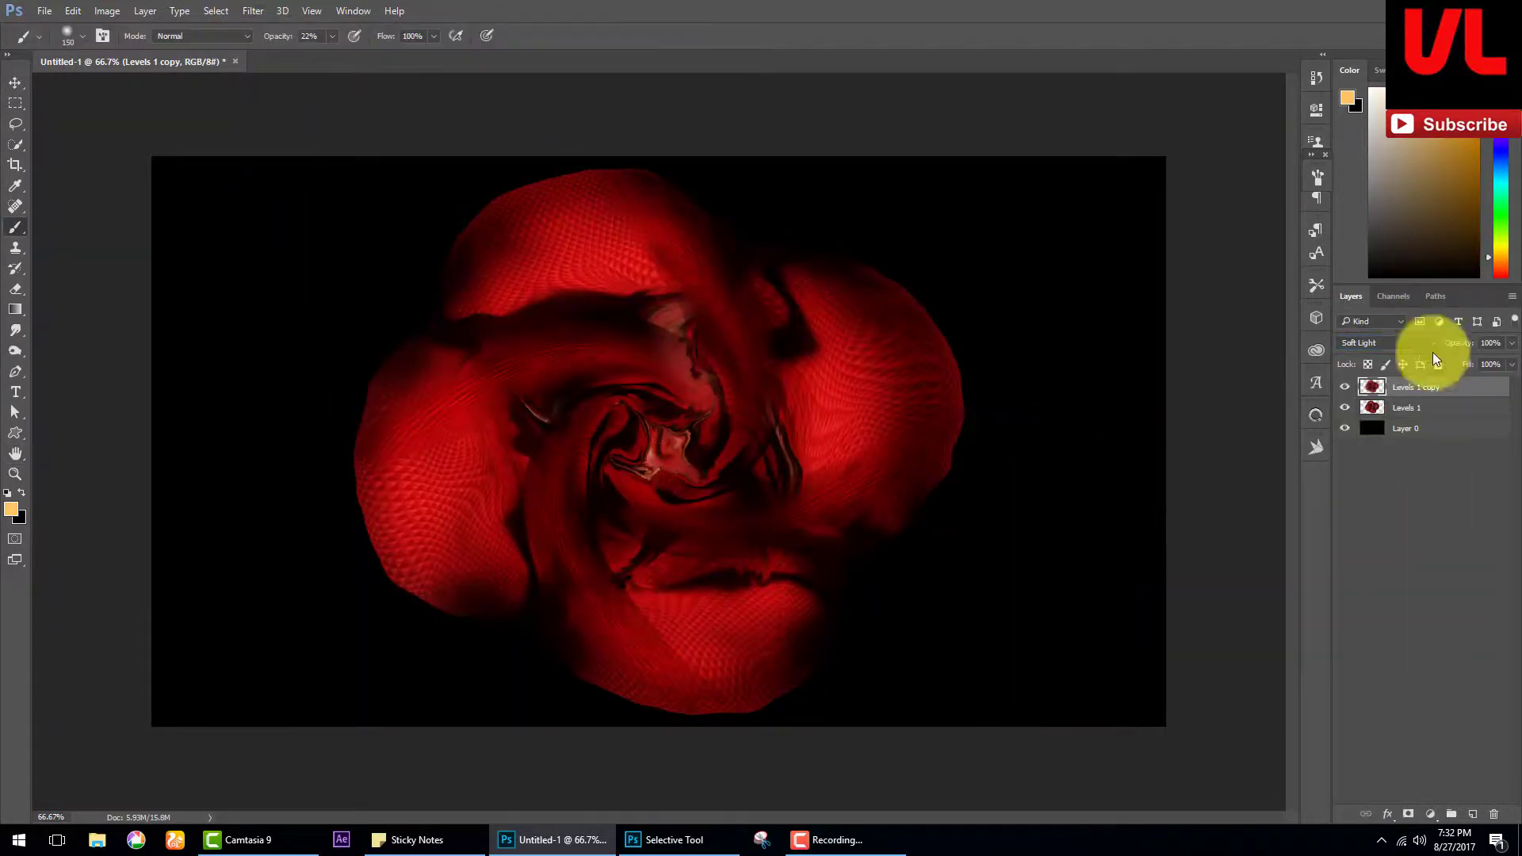
left_click(1387, 342)
Step: Mask the glow away from the rose centre and merge the rose layers
left_click(1408, 814)
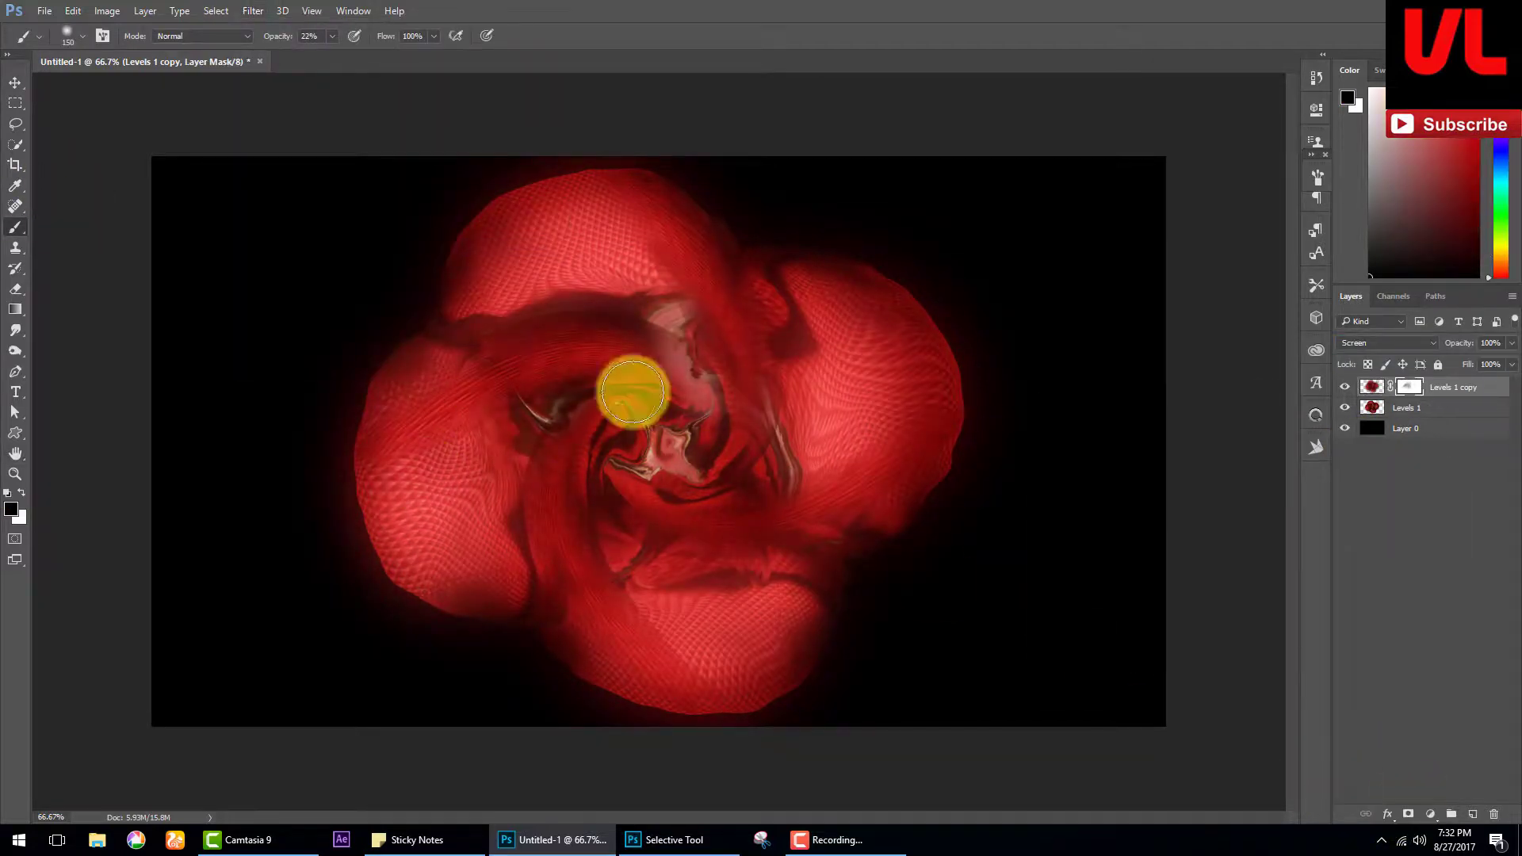
mouse_move(632, 392)
left_mouse_down()
mouse_move(584, 244)
mouse_move(740, 415)
mouse_move(591, 459)
left_mouse_up()
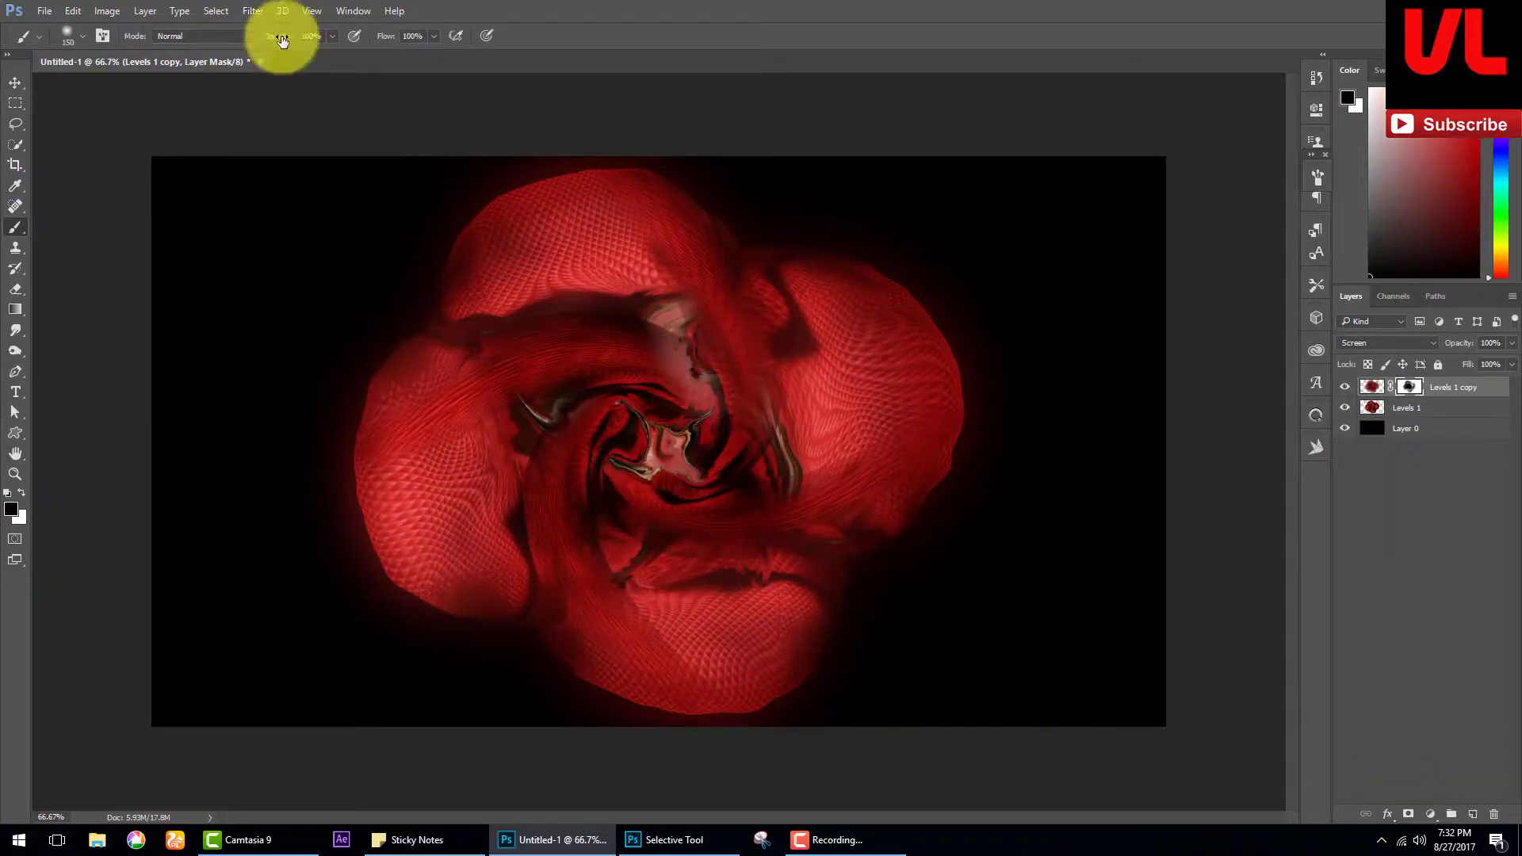
left_click(1461, 408)
key("ctrl+e")
left_click(252, 10)
left_click(285, 124)
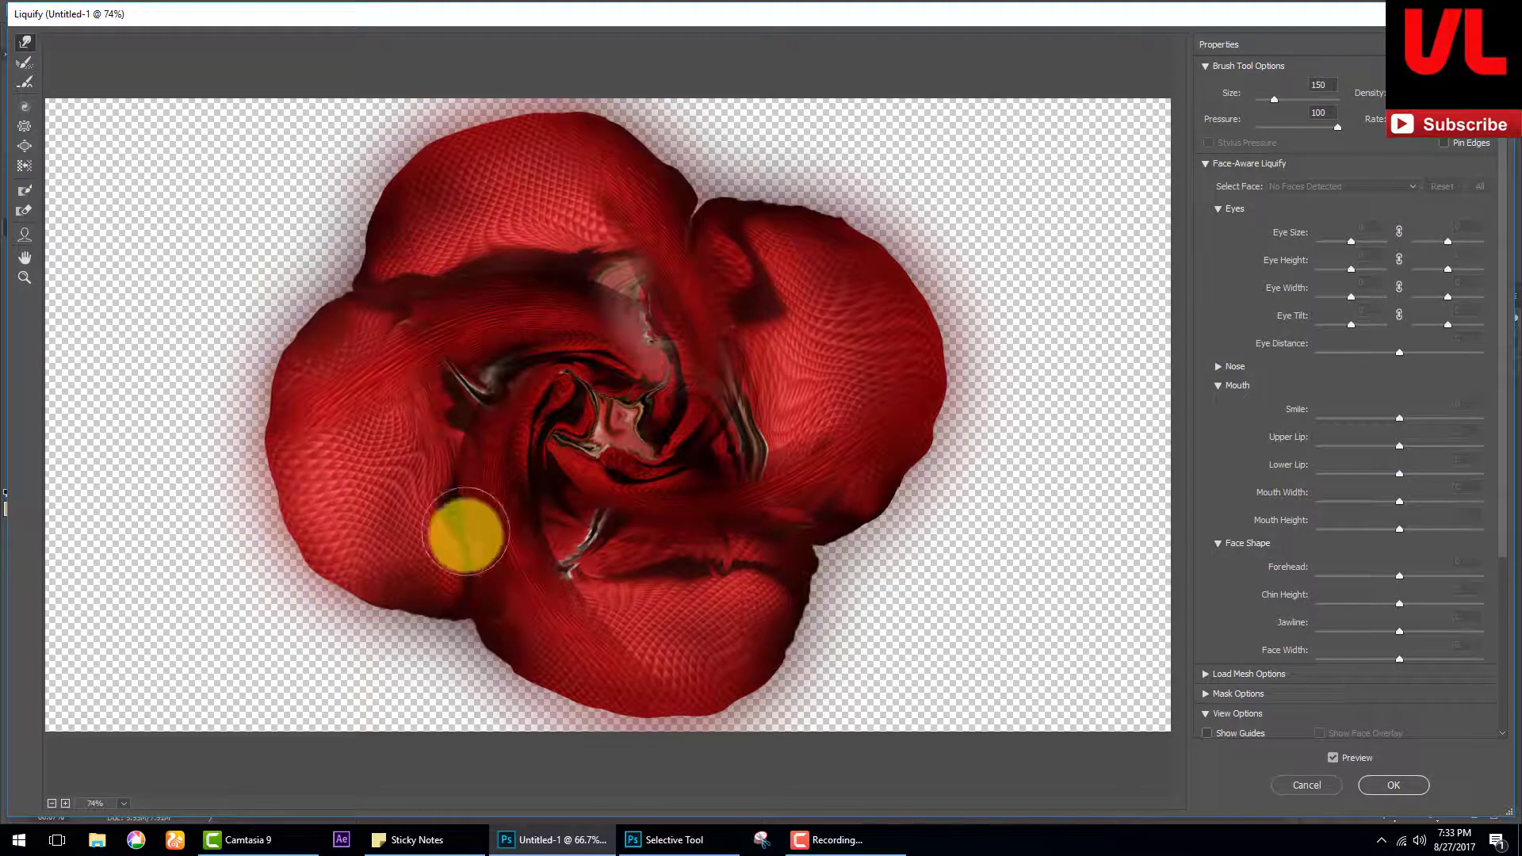
Step: Forward-warp the left, bottom and top petals outward into rounded lobes
mouse_move(420, 347)
left_mouse_down()
mouse_move(288, 391)
mouse_move(316, 571)
mouse_move(278, 401)
mouse_move(427, 343)
mouse_move(452, 594)
mouse_move(798, 567)
mouse_move(672, 483)
left_mouse_up()
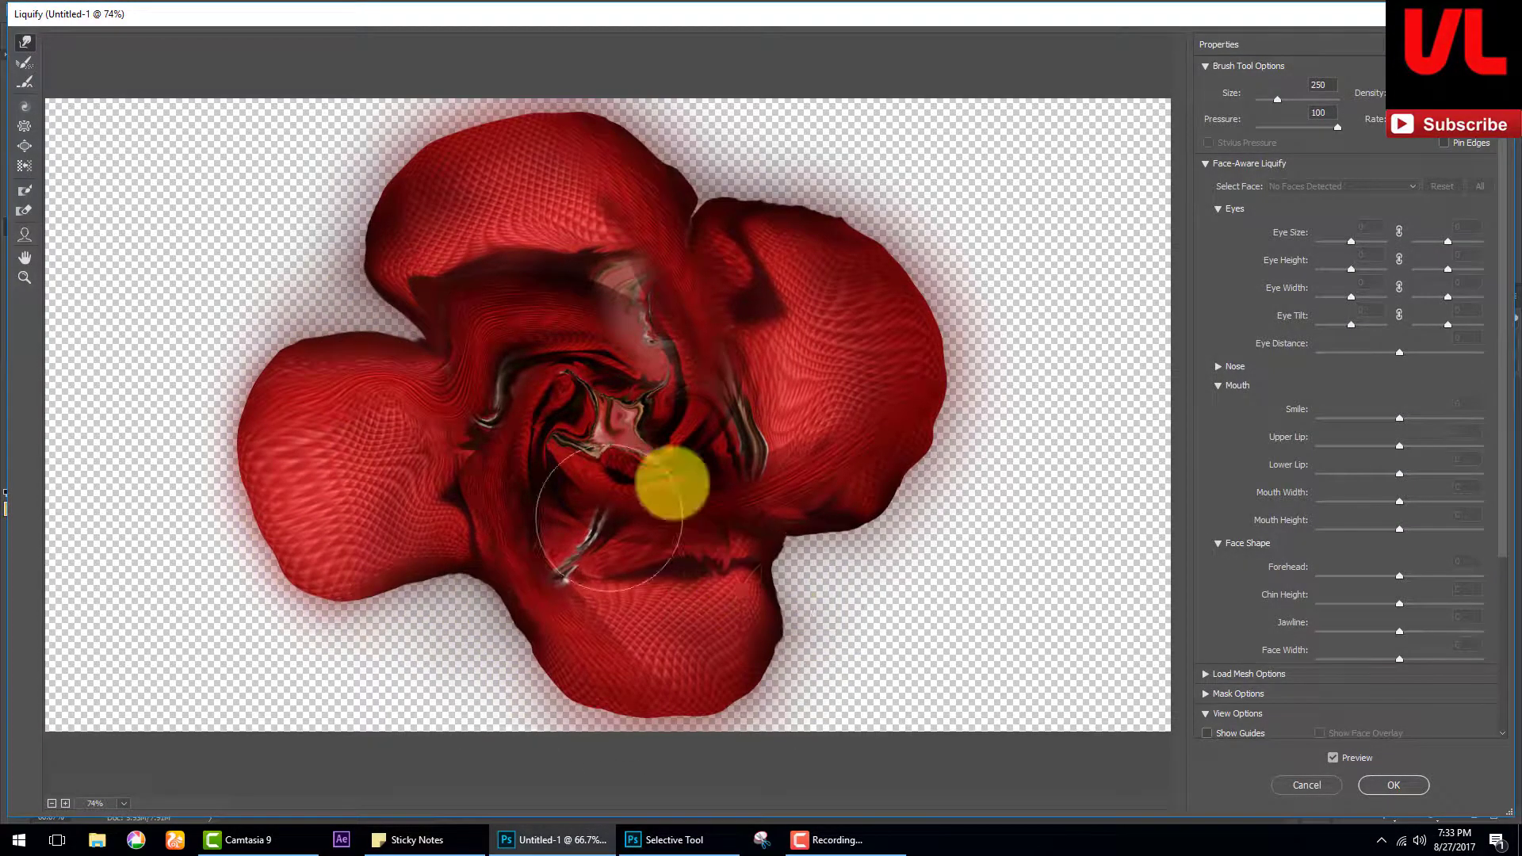
left_click_drag(706, 677, 823, 559)
mouse_move(726, 170)
left_mouse_down()
mouse_move(839, 262)
mouse_move(361, 268)
left_mouse_up()
left_click_drag(462, 174, 663, 231)
Step: Apply the Liquify edits, enlarge the rose and add a size-5 drop shadow
left_click(1392, 784)
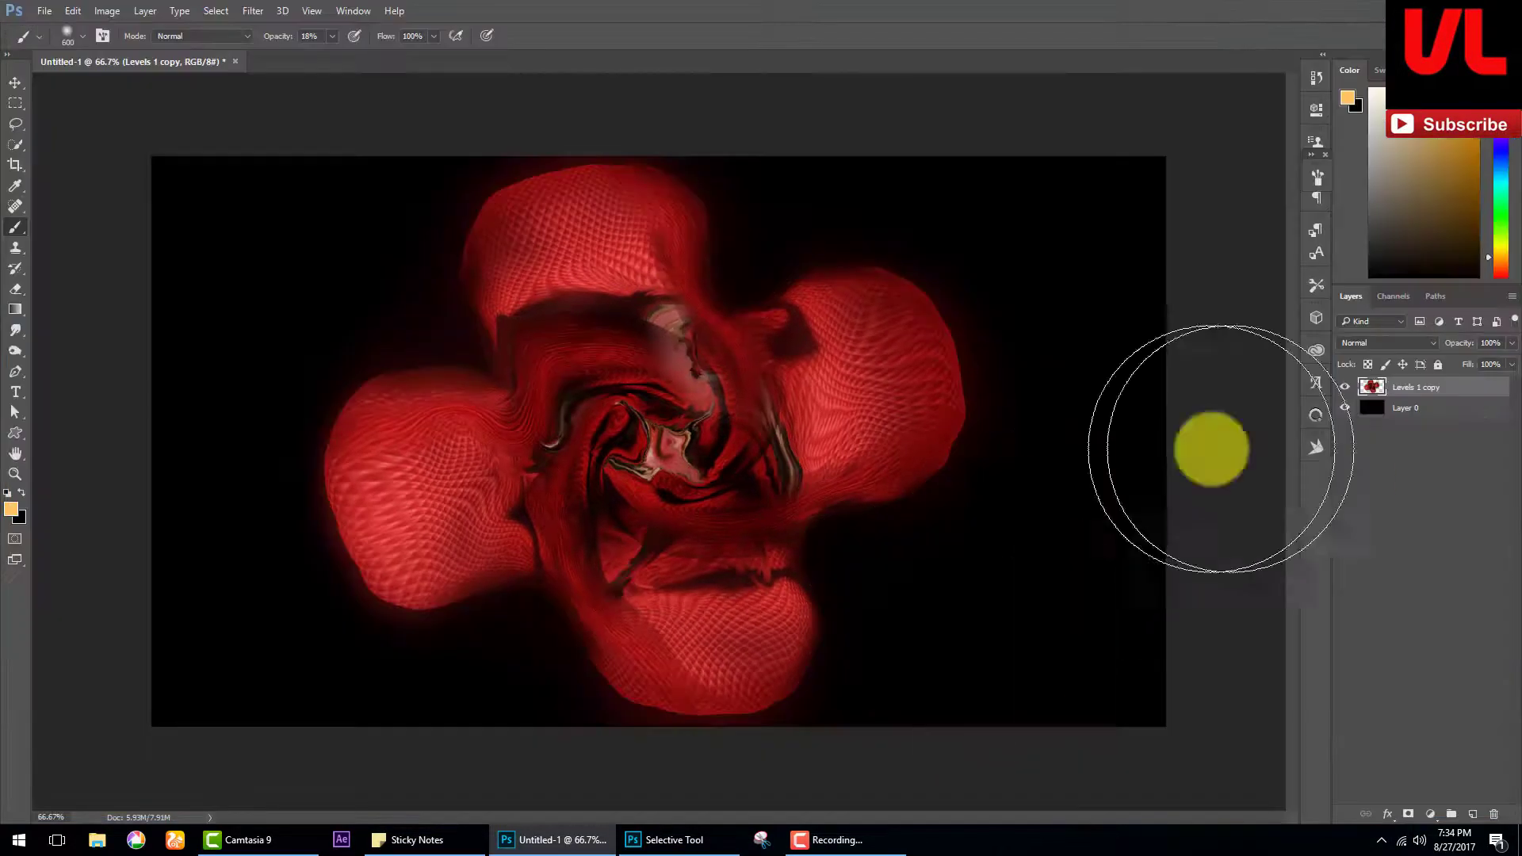
key("ctrl+t")
left_click_drag(968, 209, 1017, 176)
left_click(815, 605)
left_click_drag(996, 284, 1094, 349)
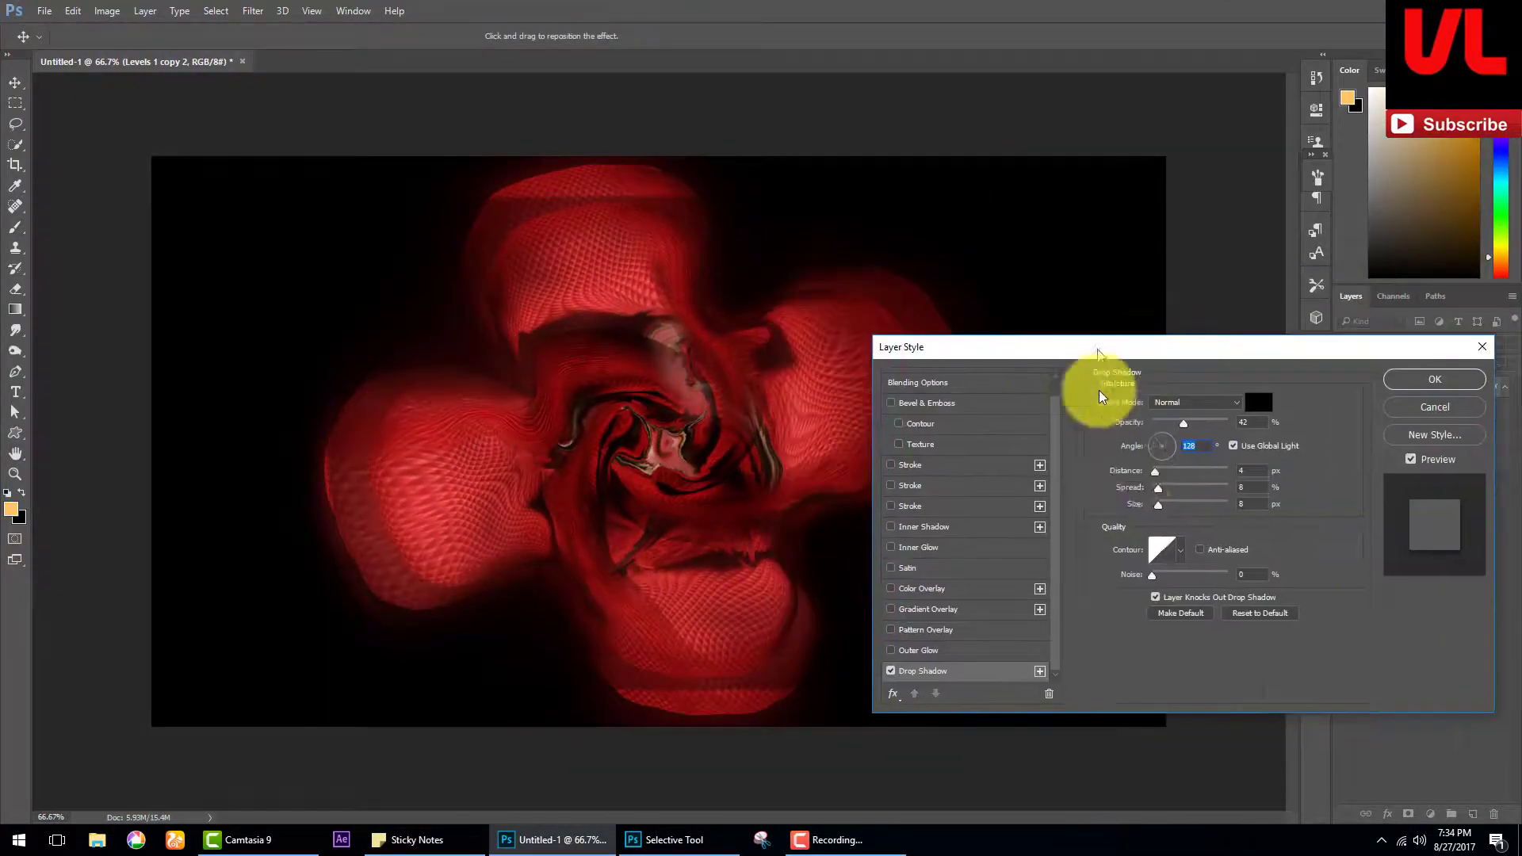
left_click_drag(1206, 516, 1157, 515)
left_click(1434, 379)
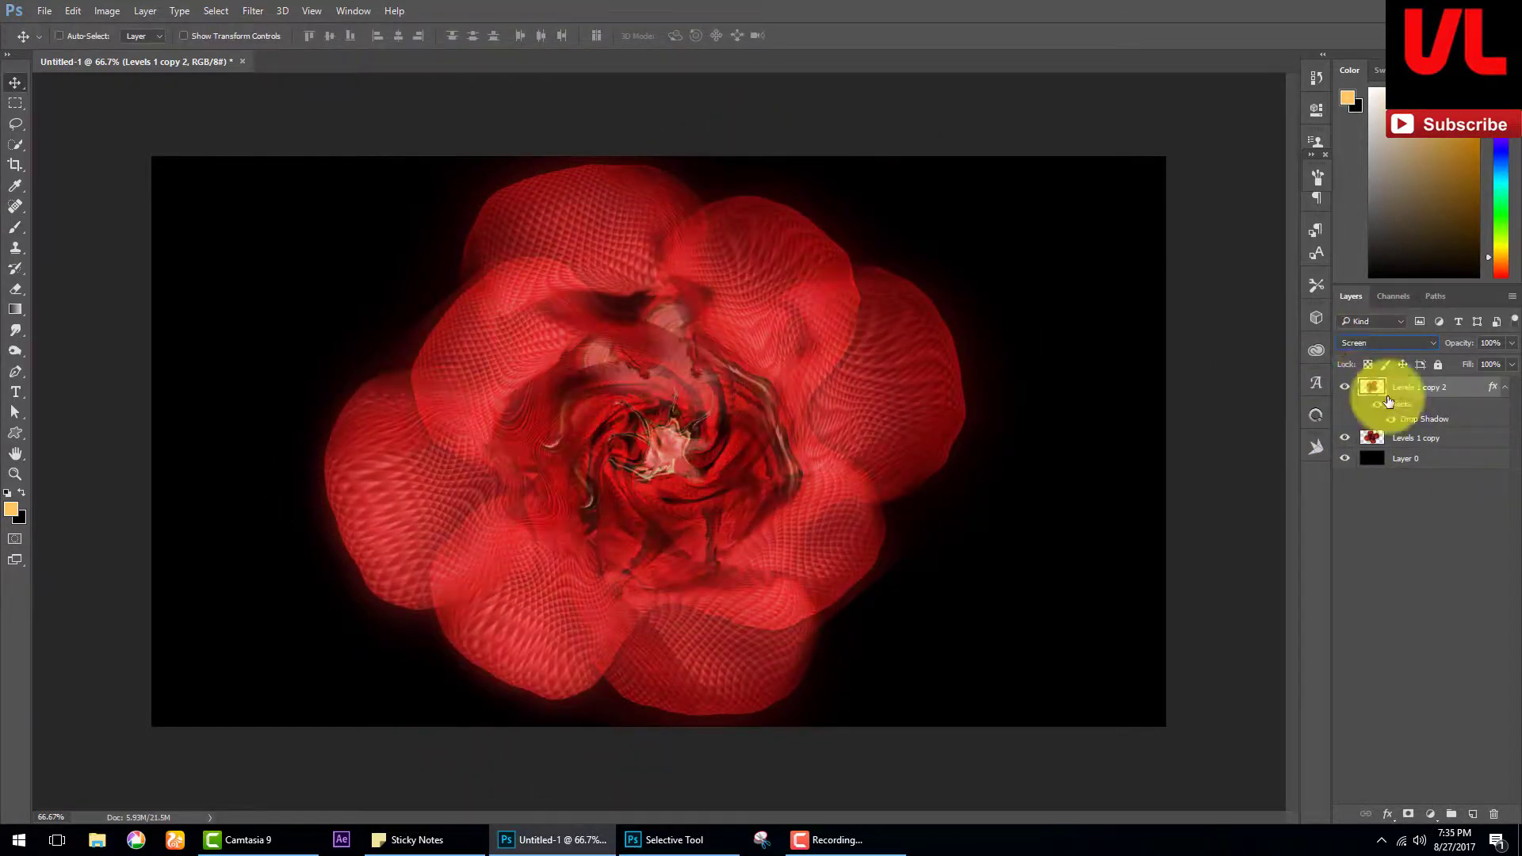
Step: Delete the extra copy, hide the black background, and add a duplicate rotated about 25°
key("Delete")
left_click(1344, 408)
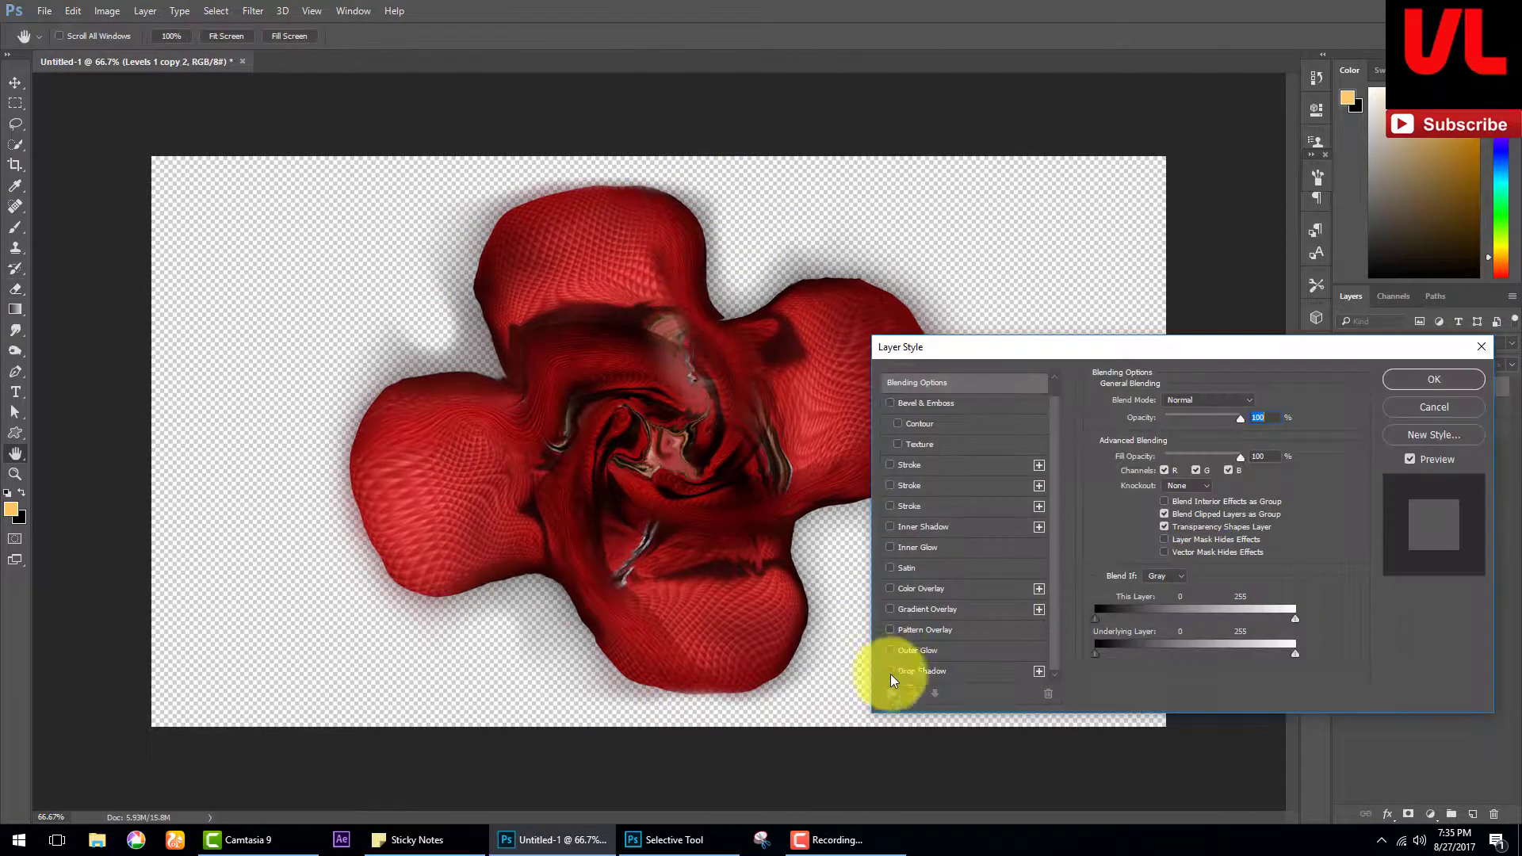
key("ctrl+t")
left_click_drag(959, 211, 1055, 383)
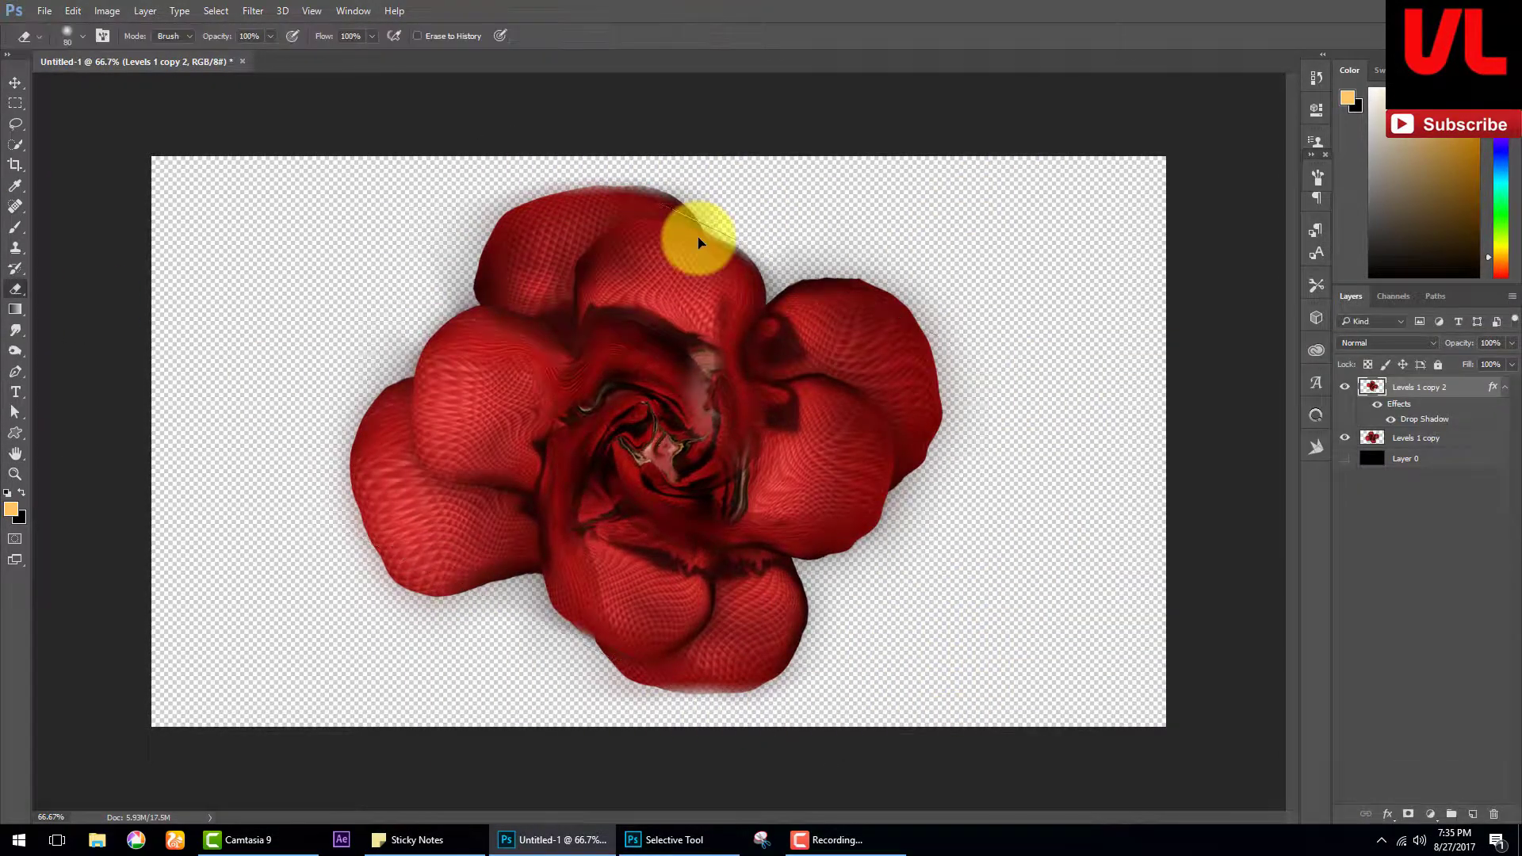
Step: Repeat the rotated duplicates, merge them into one rose, and undo a trial Pinch
key("ctrl+alt+shift+t")
key("ctrl+alt+shift+t")
key("ctrl+alt+shift+t")
key("ctrl+alt+shift+t")
key("ctrl+alt+shift+t")
key("ctrl+shift+e")
left_click(253, 10)
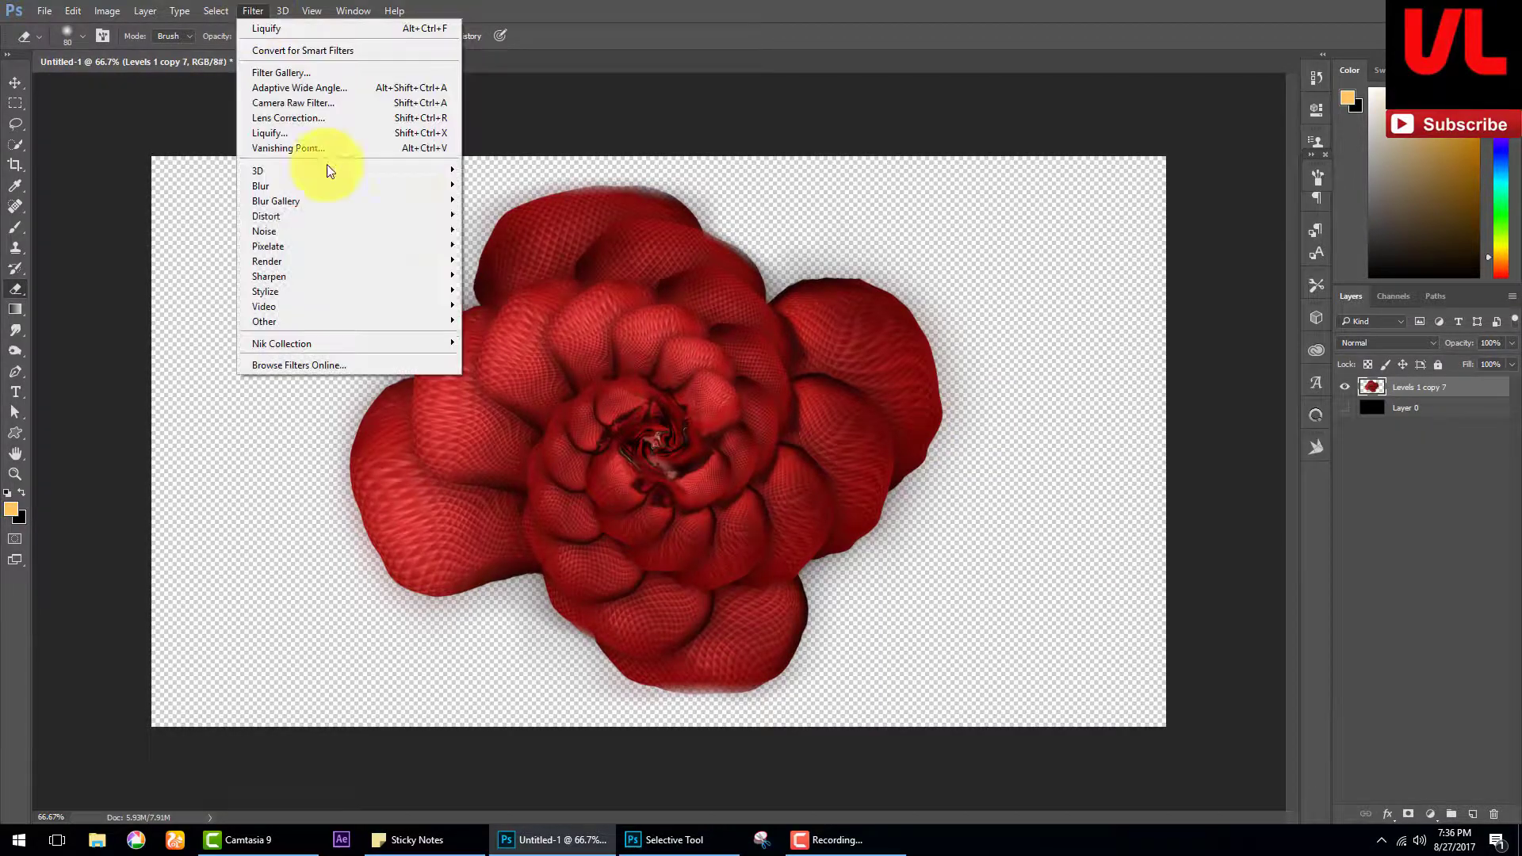
left_click(540, 238)
left_click(891, 218)
key("ctrl+z")
Step: Transform the merged rose to shift it slightly downward
key("c")
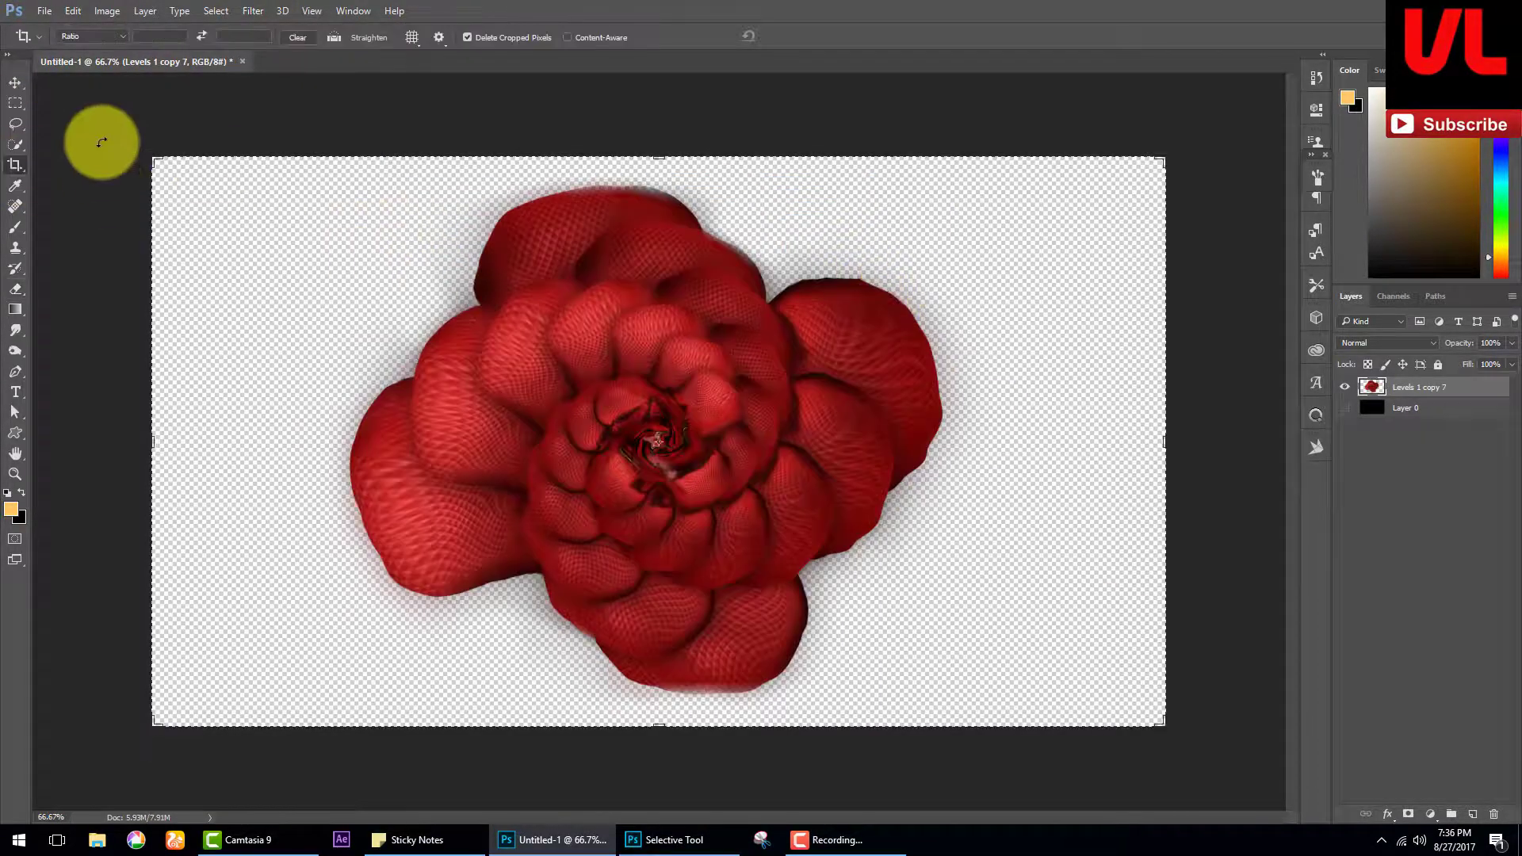
key("Return")
key("v")
key("ctrl+t")
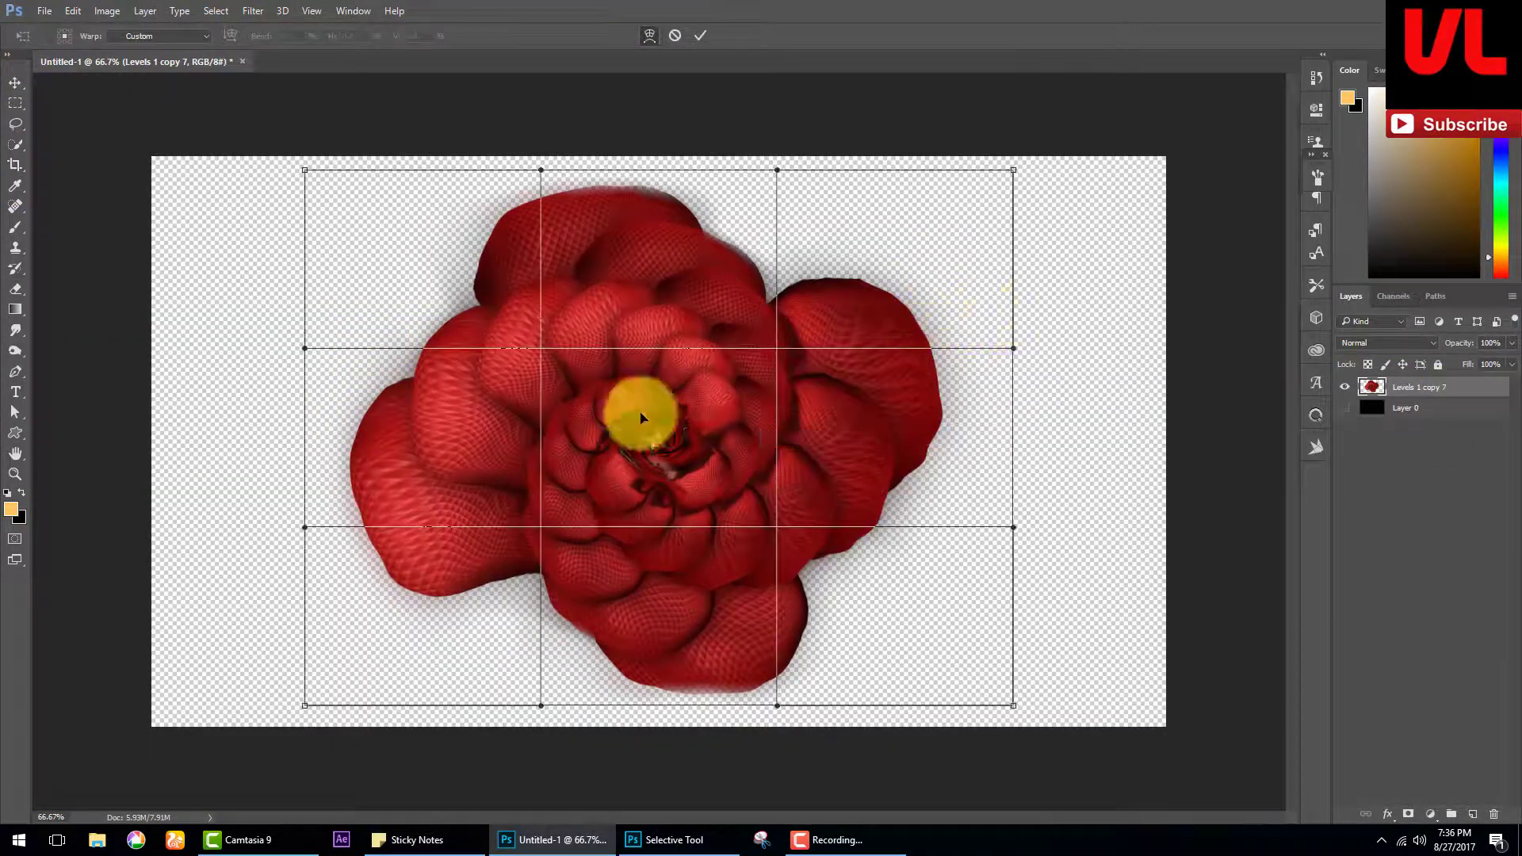
left_click_drag(635, 411, 635, 419)
key("Return")
left_click(253, 11)
Step: Twirl the rose's centre and outer petals clockwise in Liquify and apply it
left_click(340, 120)
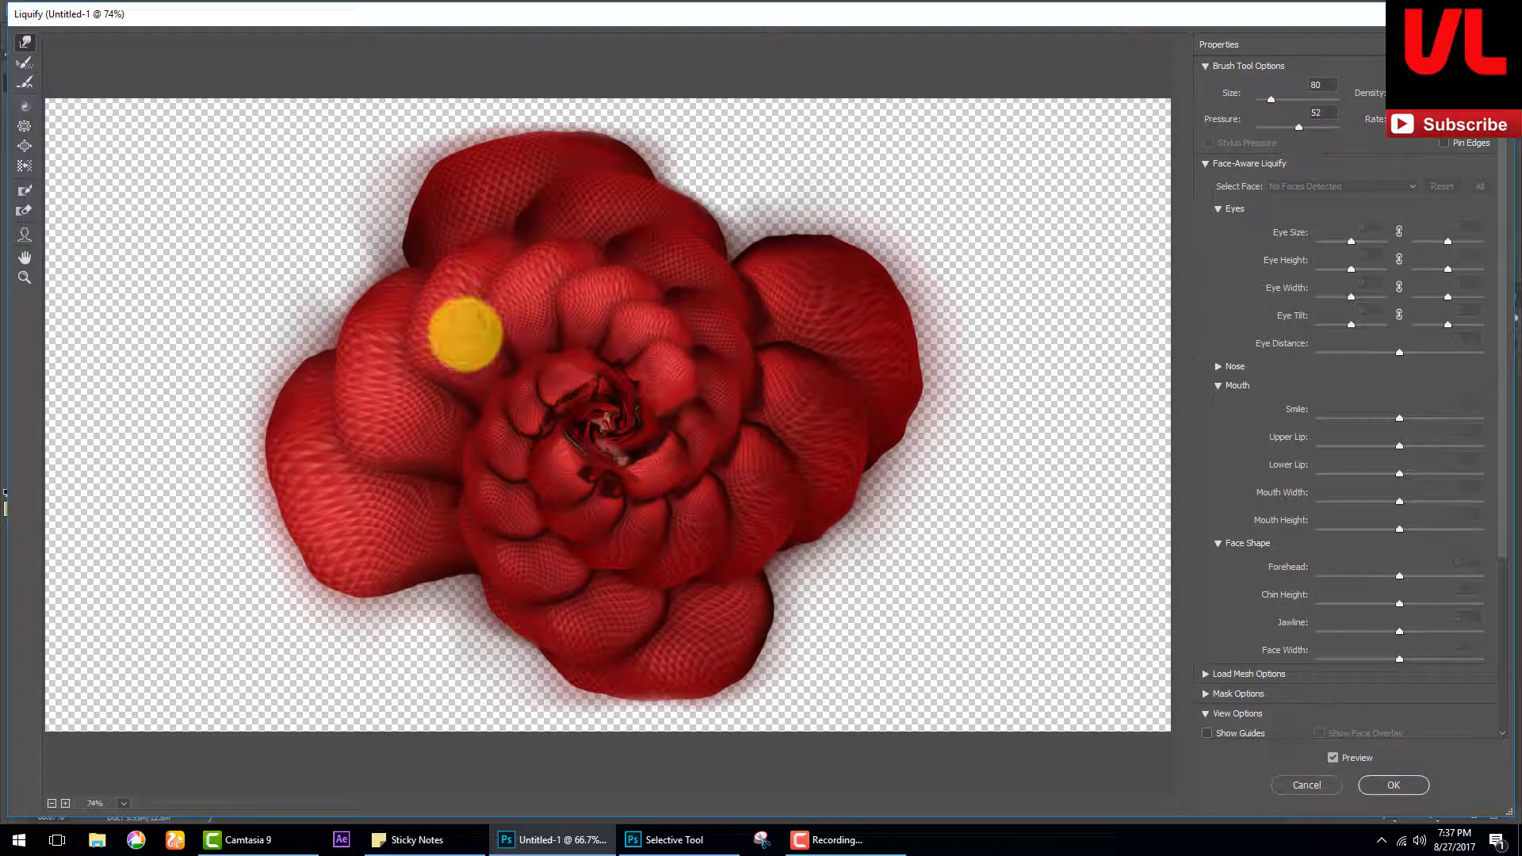
left_click(24, 106)
left_click_drag(612, 401, 596, 420)
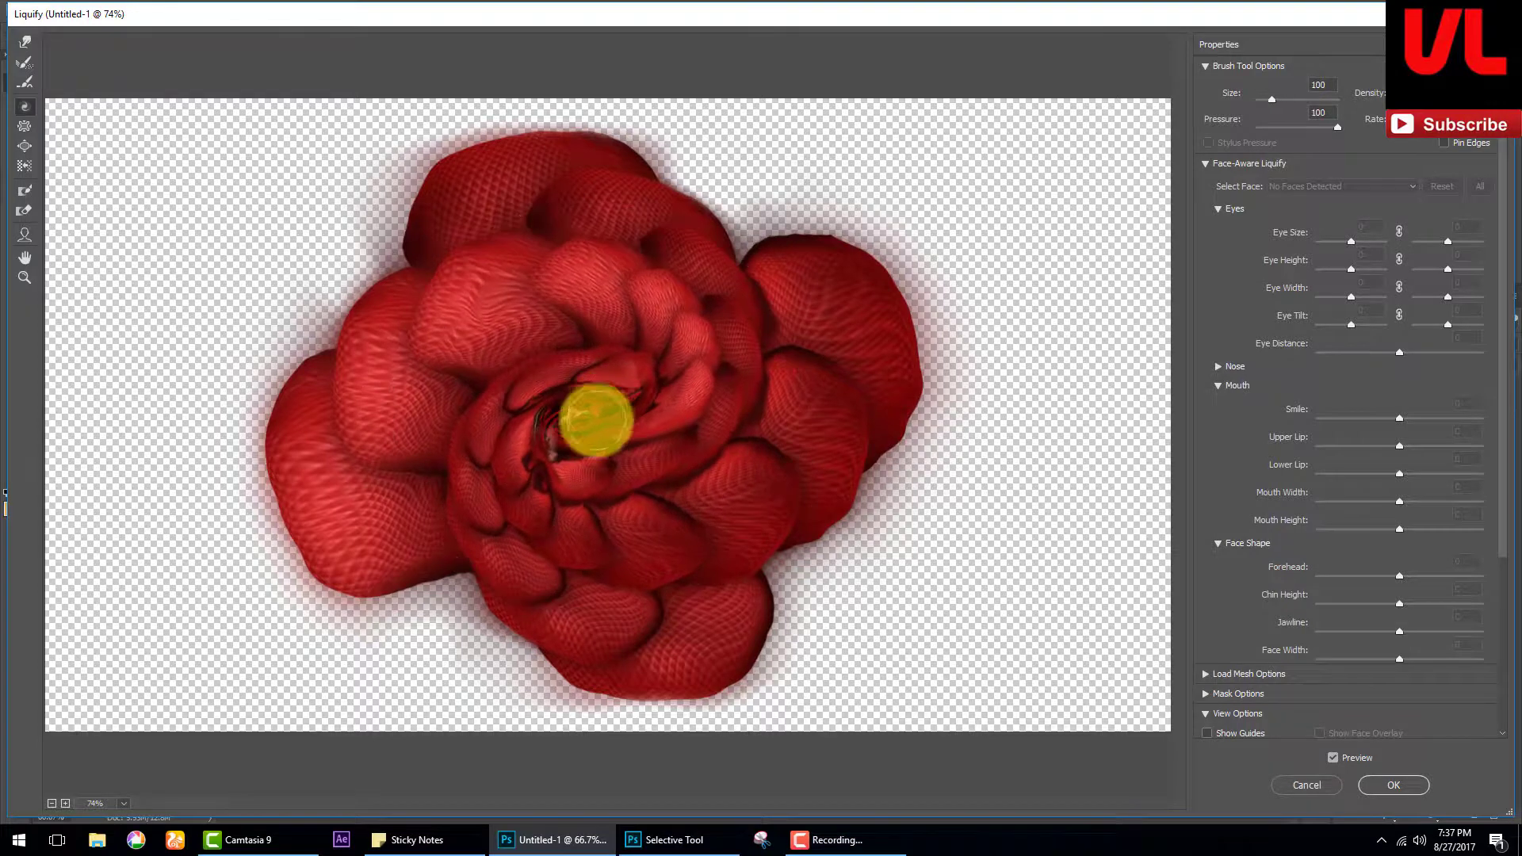
left_click_drag(765, 252, 796, 253)
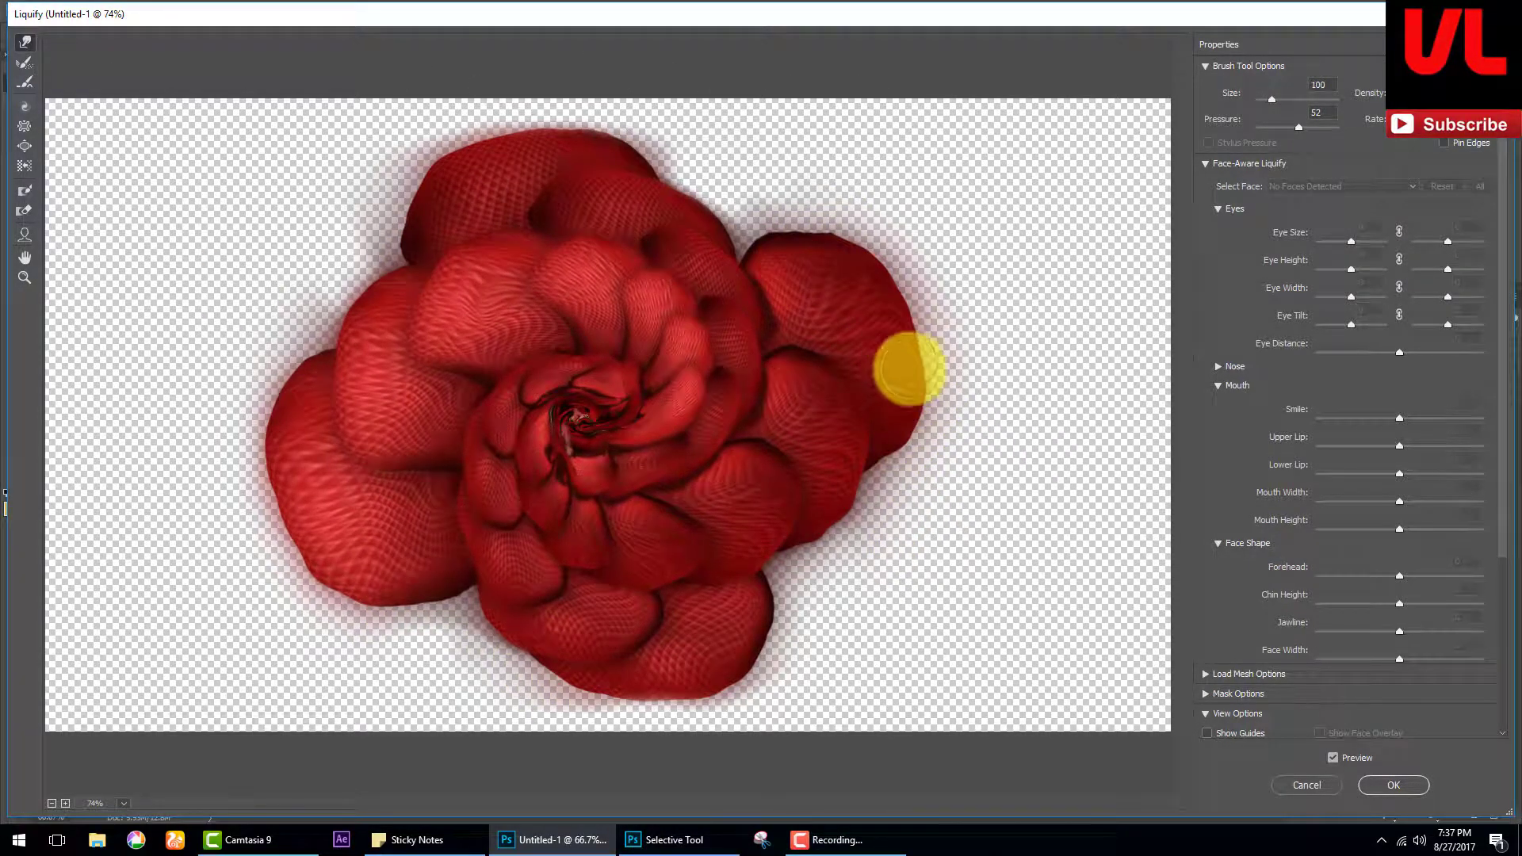
left_click(1393, 784)
Step: View the Green channel, duplicate the rose layer and try the Burn and Sponge tools
left_click(1394, 296)
left_click(1371, 357)
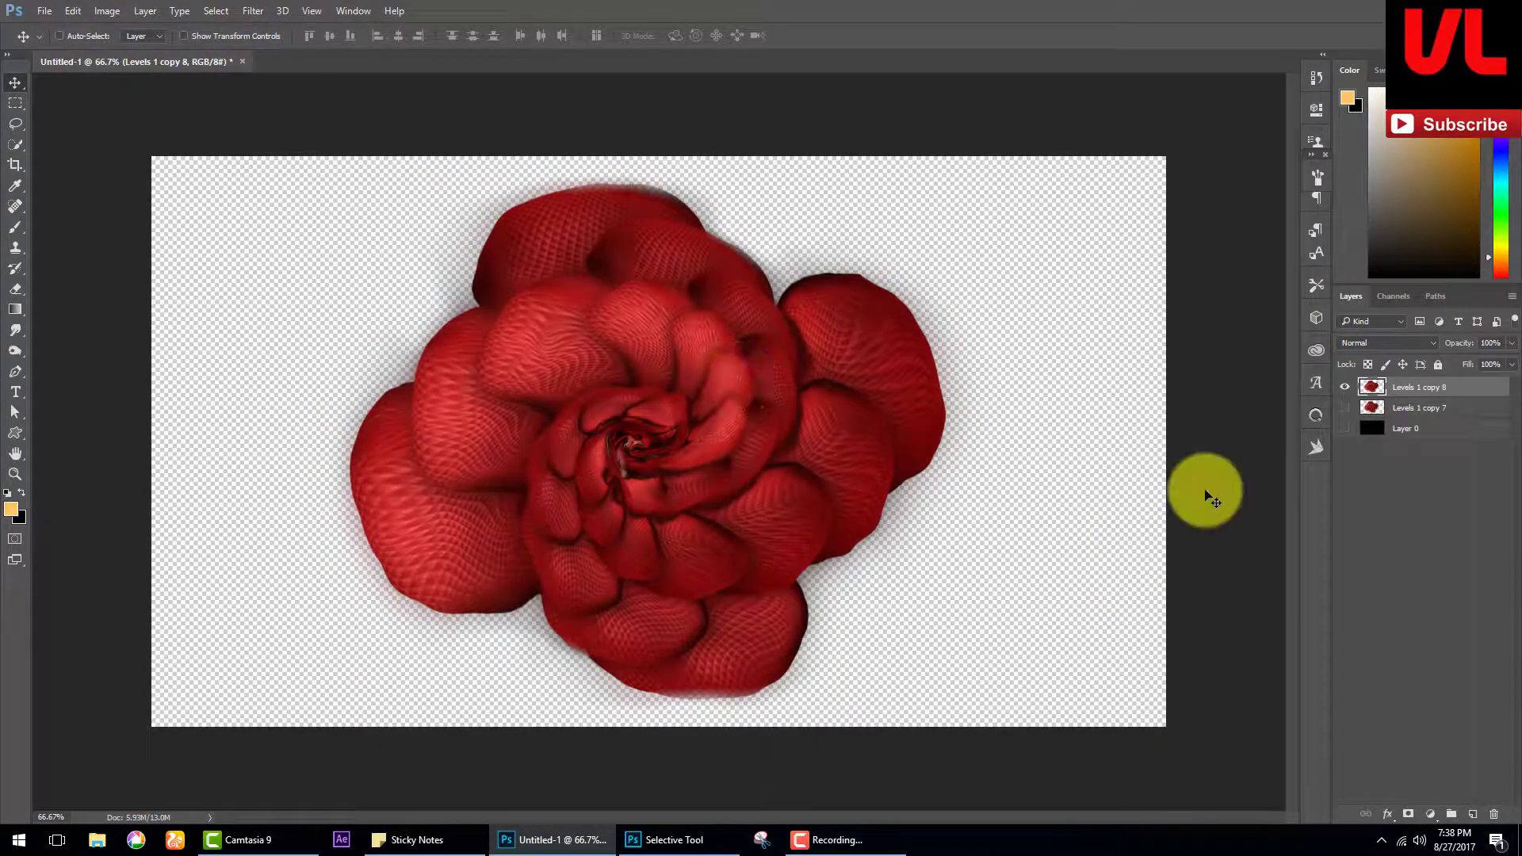
key("ctrl+j")
right_click(15, 350)
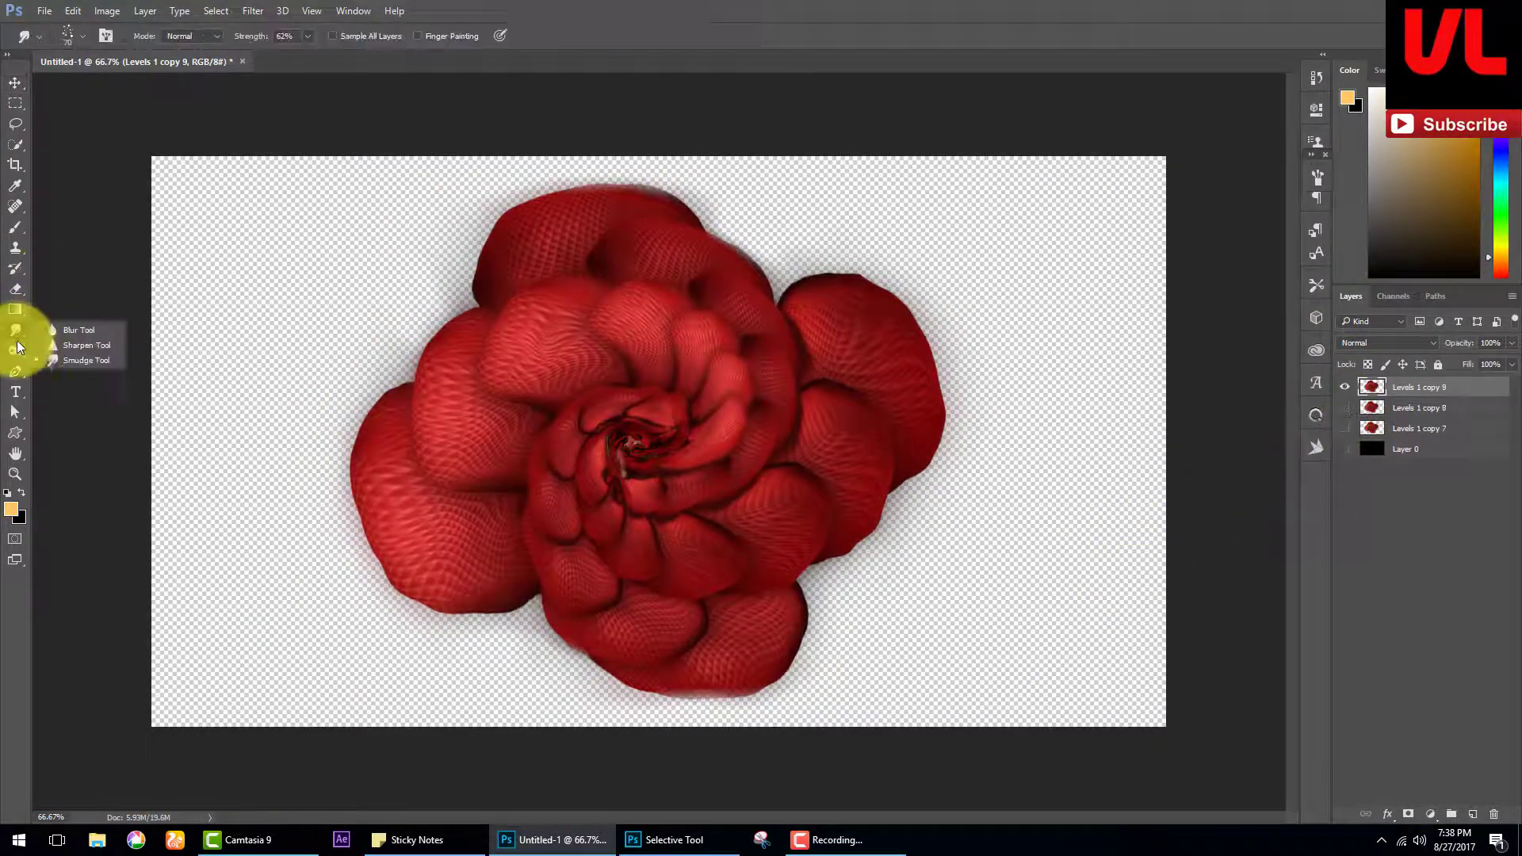
left_click(55, 343)
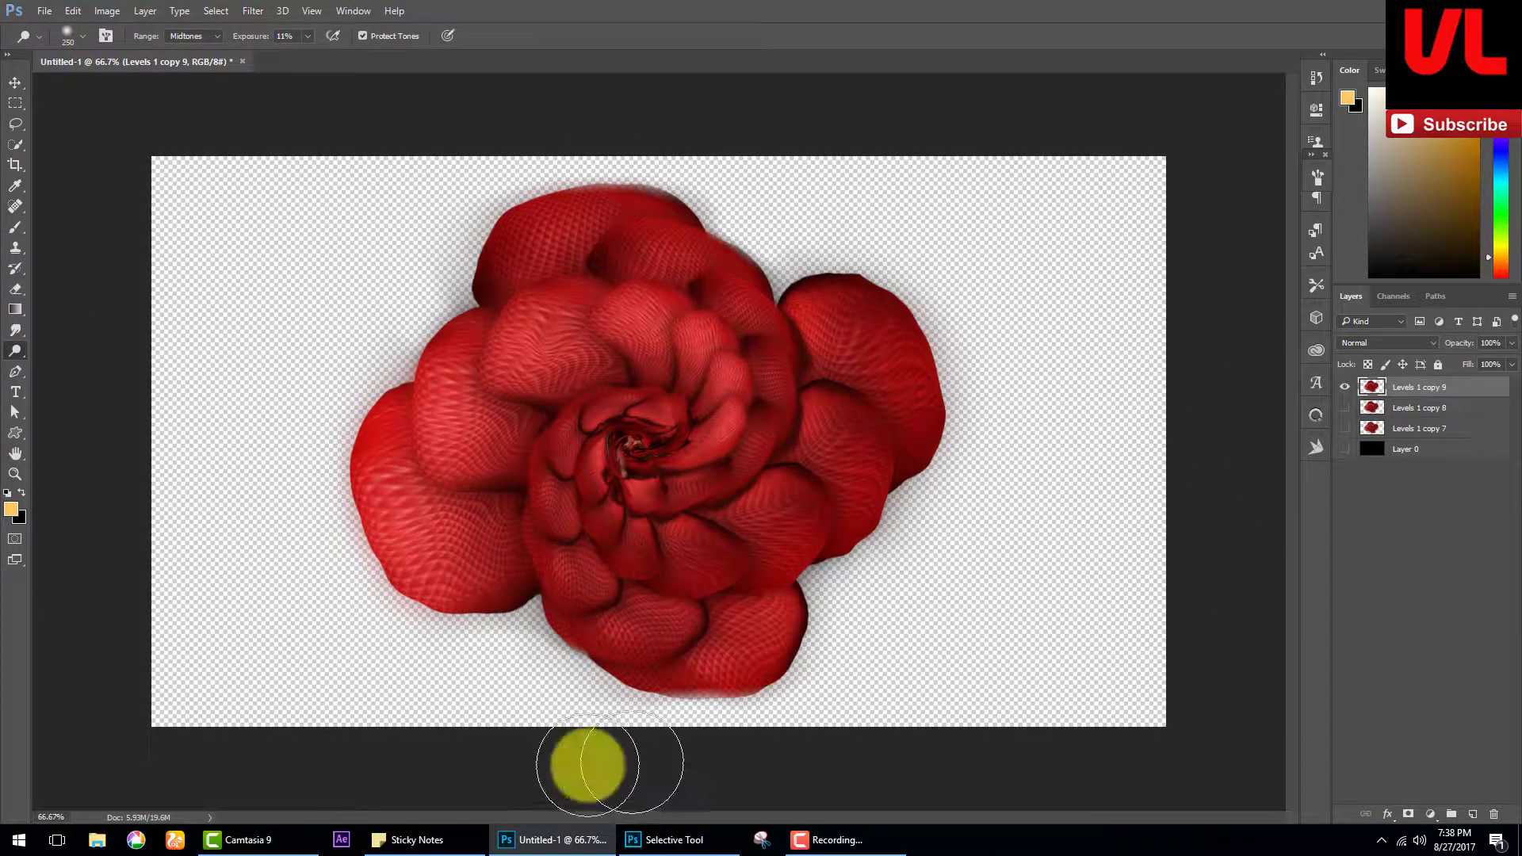
right_click(15, 350)
left_click(55, 385)
key("Delete")
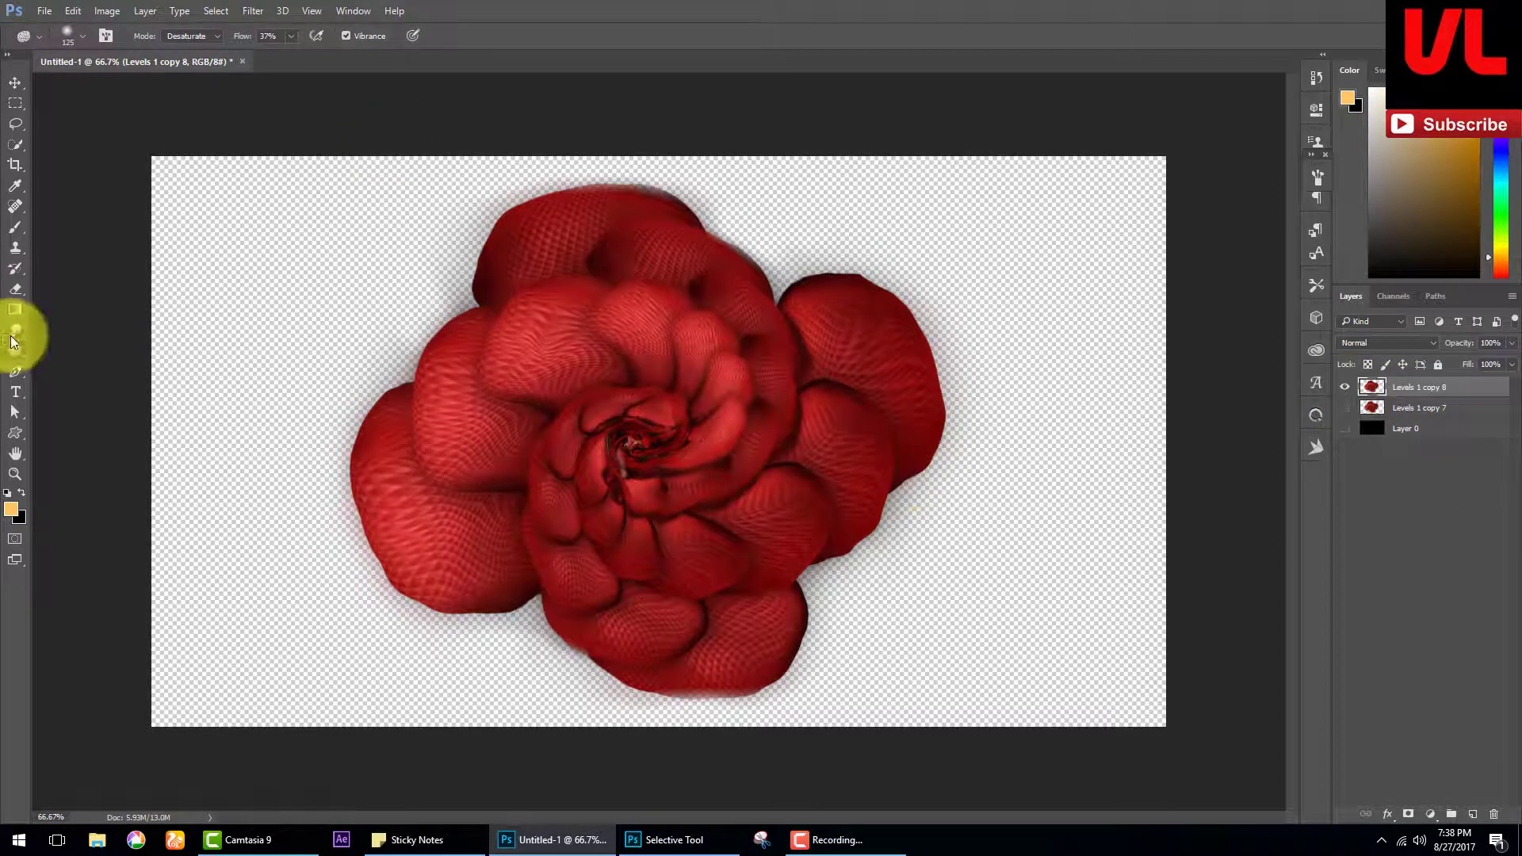
Step: Smudge the upper-left petals with a 124 brush, then cancel a Gaussian Blur
right_click(777, 383)
left_click_drag(246, 36, 216, 35)
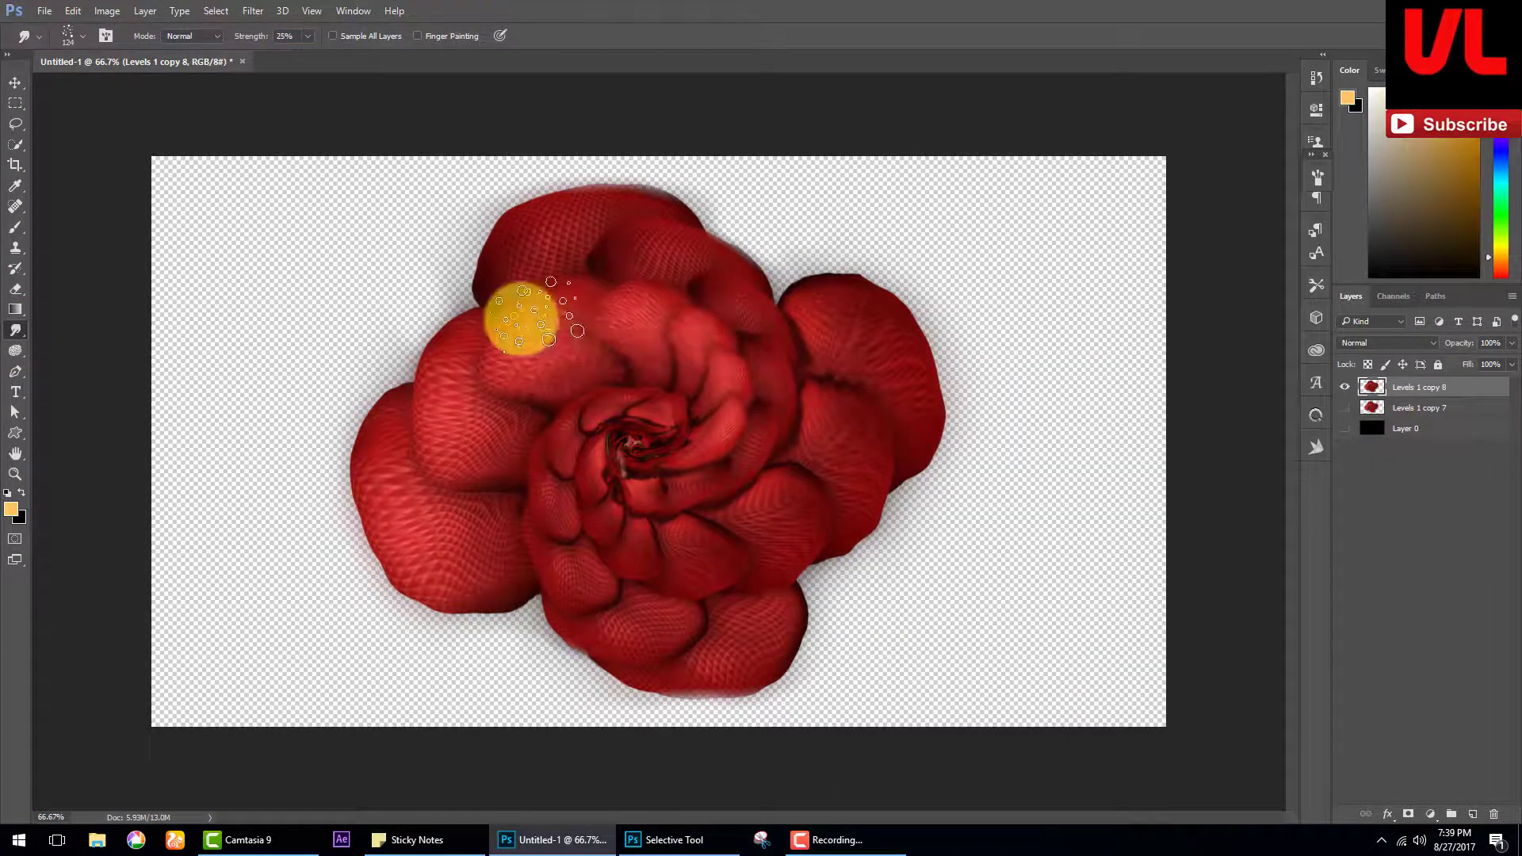
mouse_move(603, 600)
left_mouse_down()
mouse_move(571, 431)
mouse_move(489, 329)
left_mouse_up()
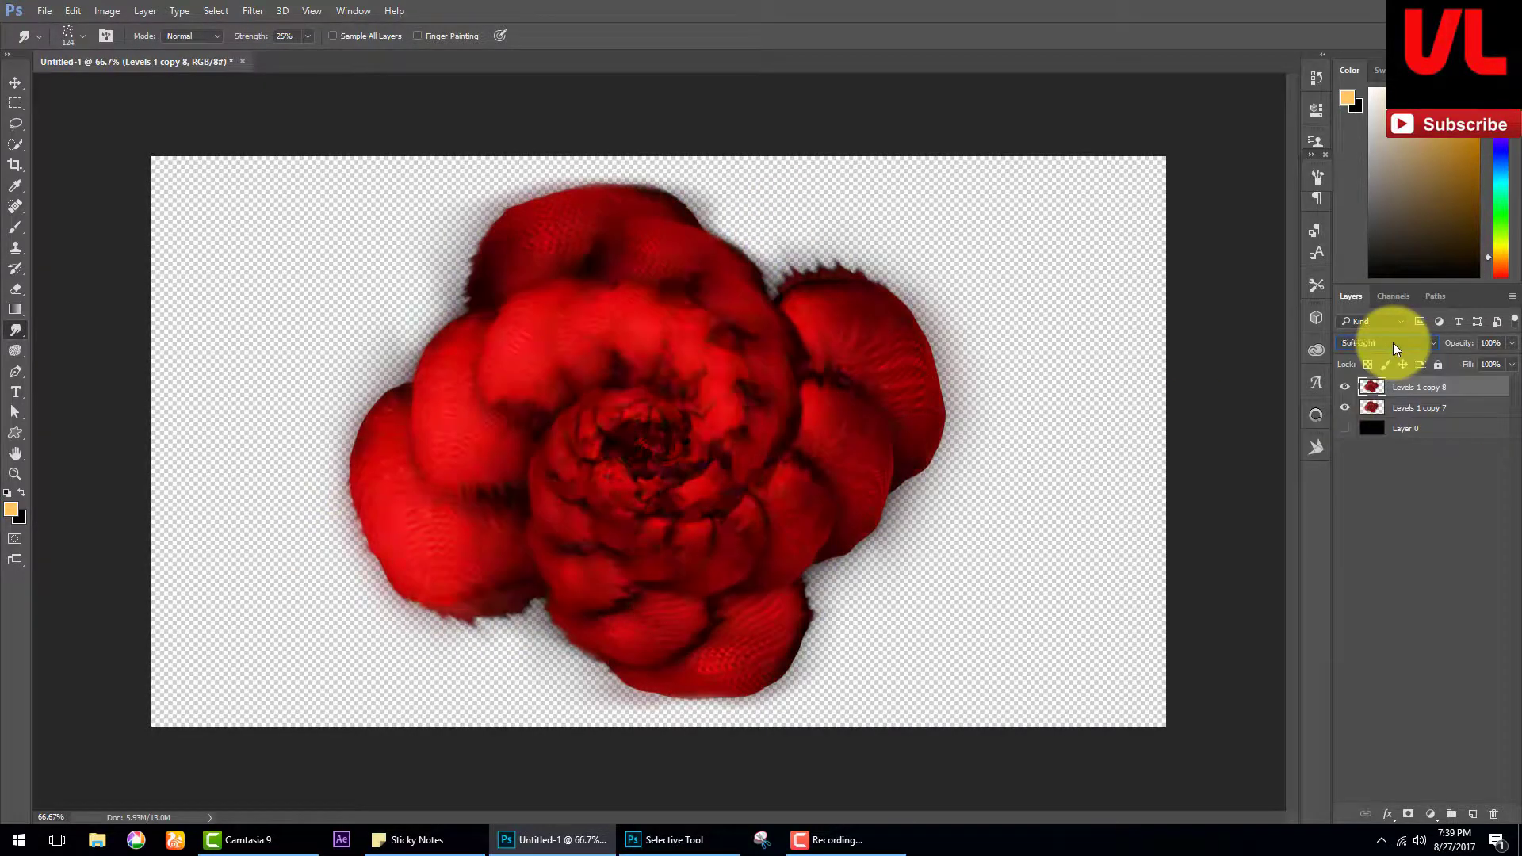
scroll(1392, 342, "down", 5)
left_click(253, 10)
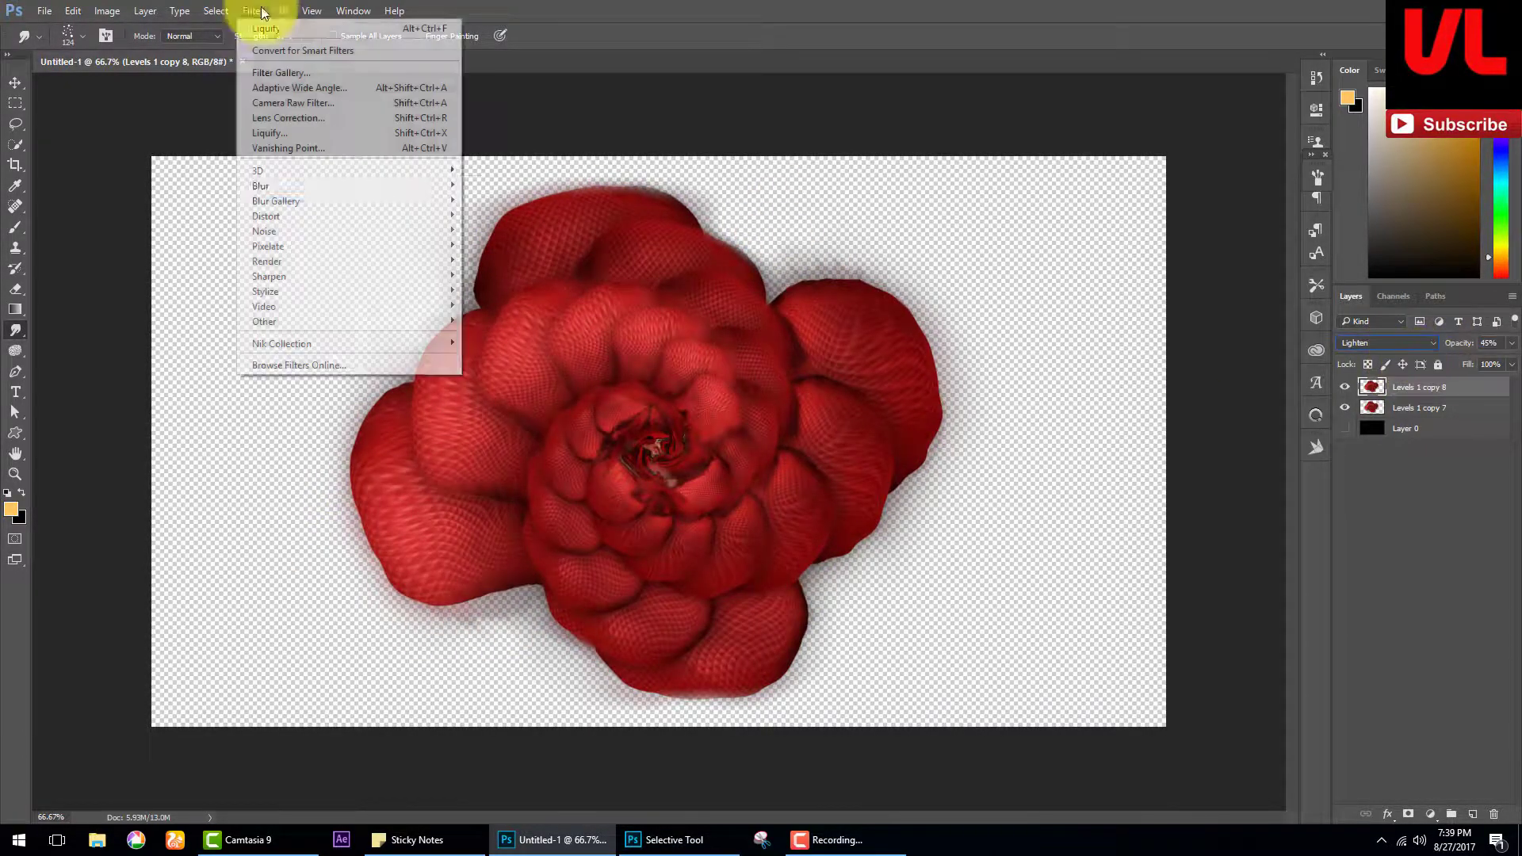
left_click(508, 254)
key("Escape")
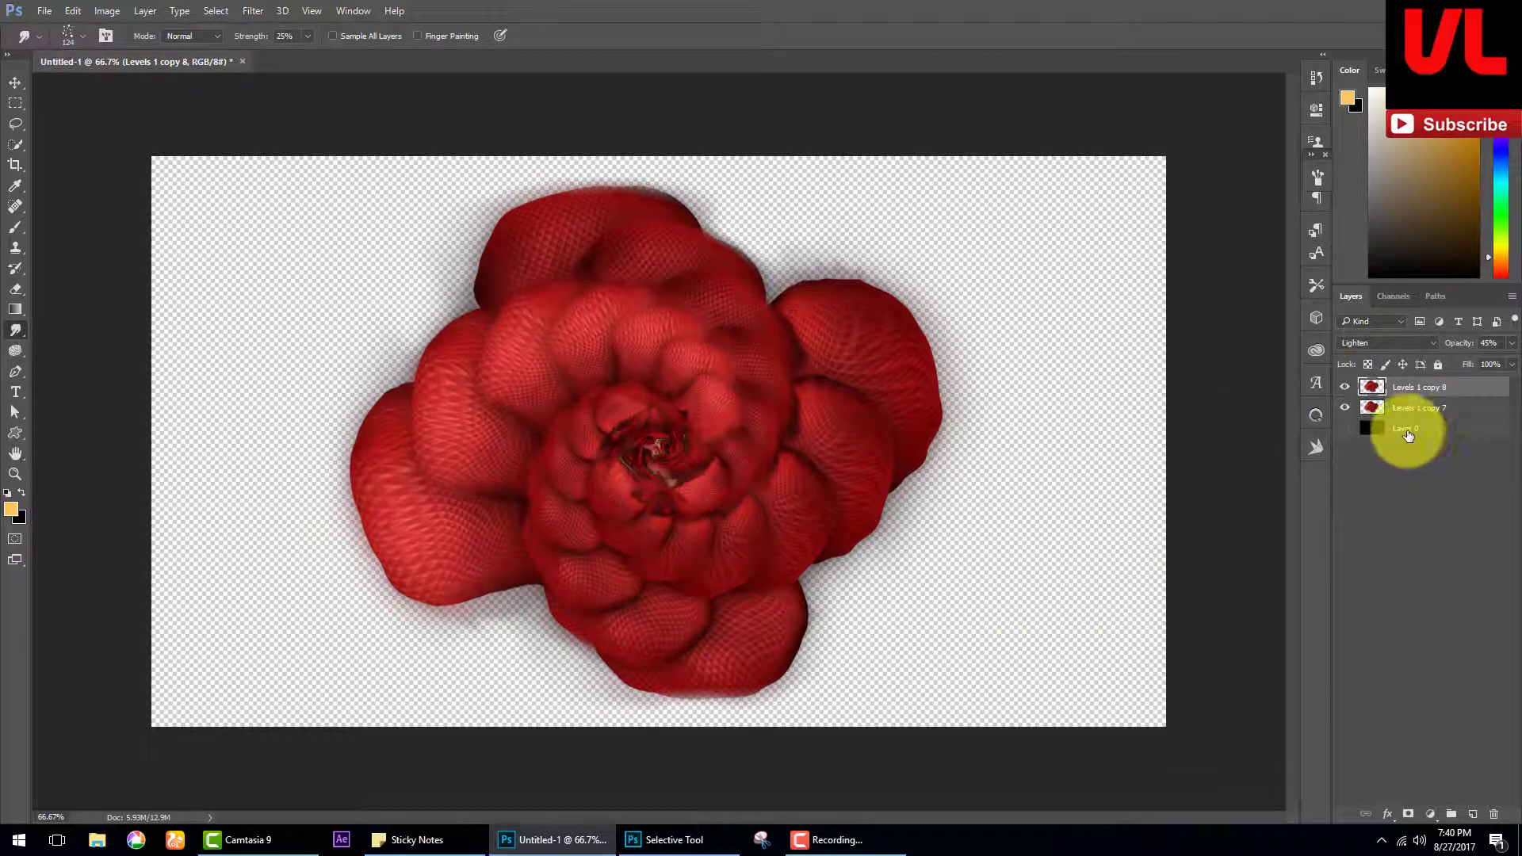
Step: Reshape the rose's petals further in Liquify and apply the result
left_click(253, 10)
left_click(273, 135)
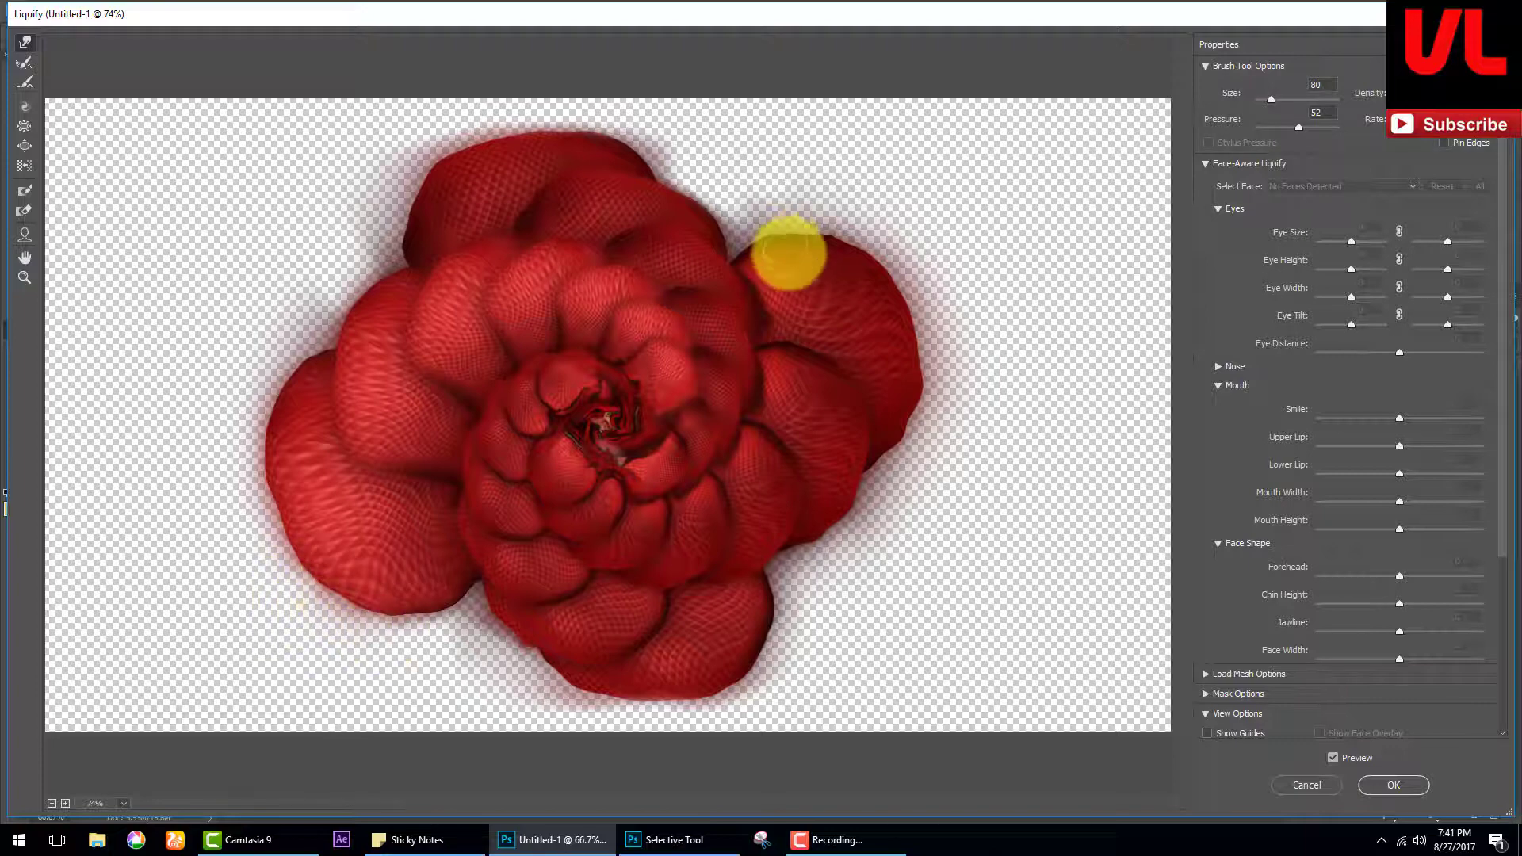
left_click(1391, 786)
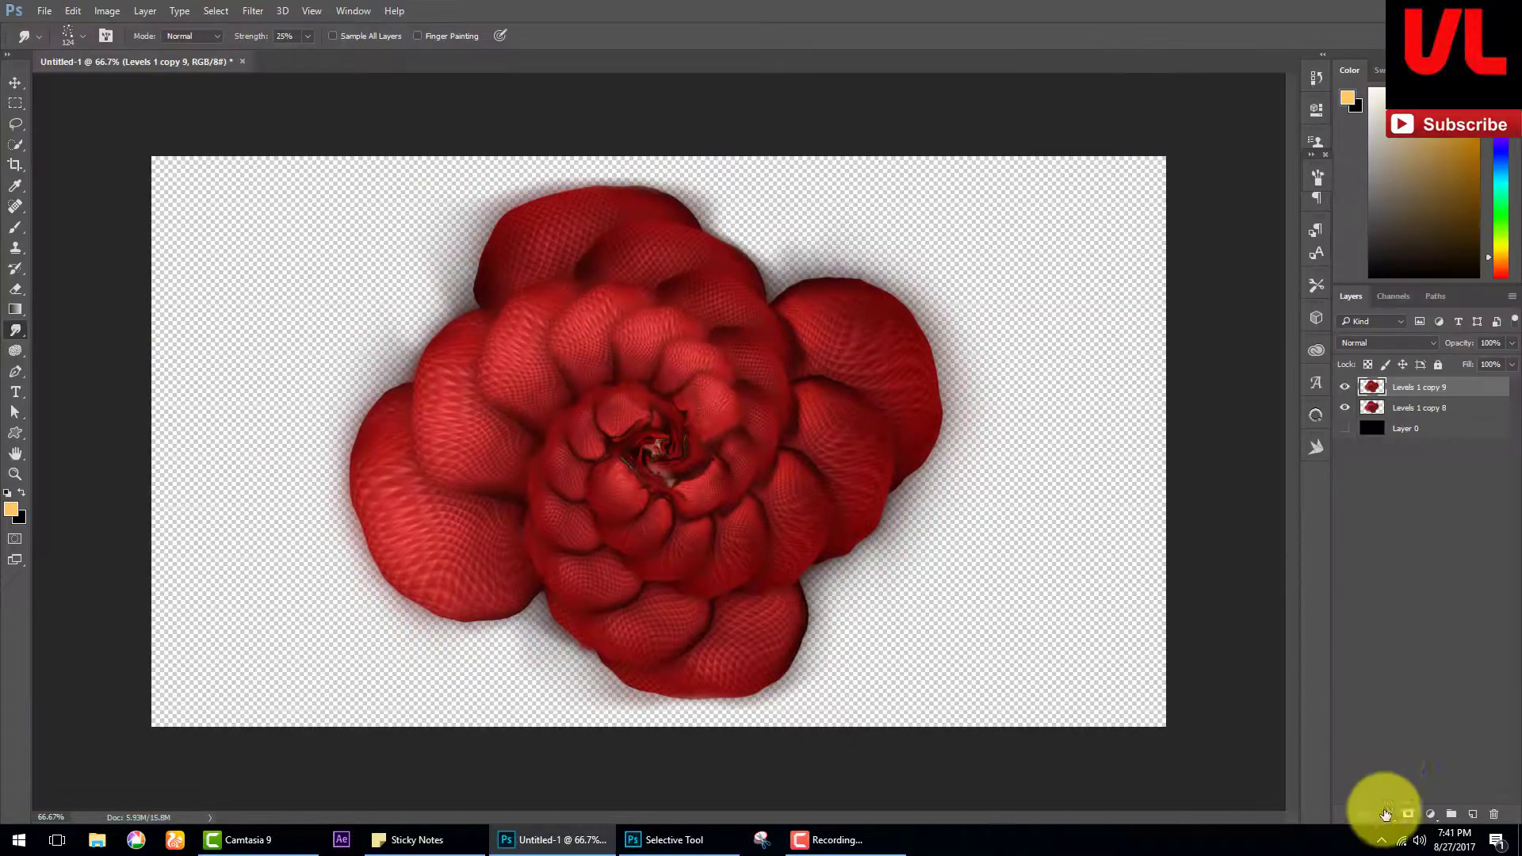
Step: Make black the foreground colour and reopen Liquify on the squashed rose copy
left_click(21, 494)
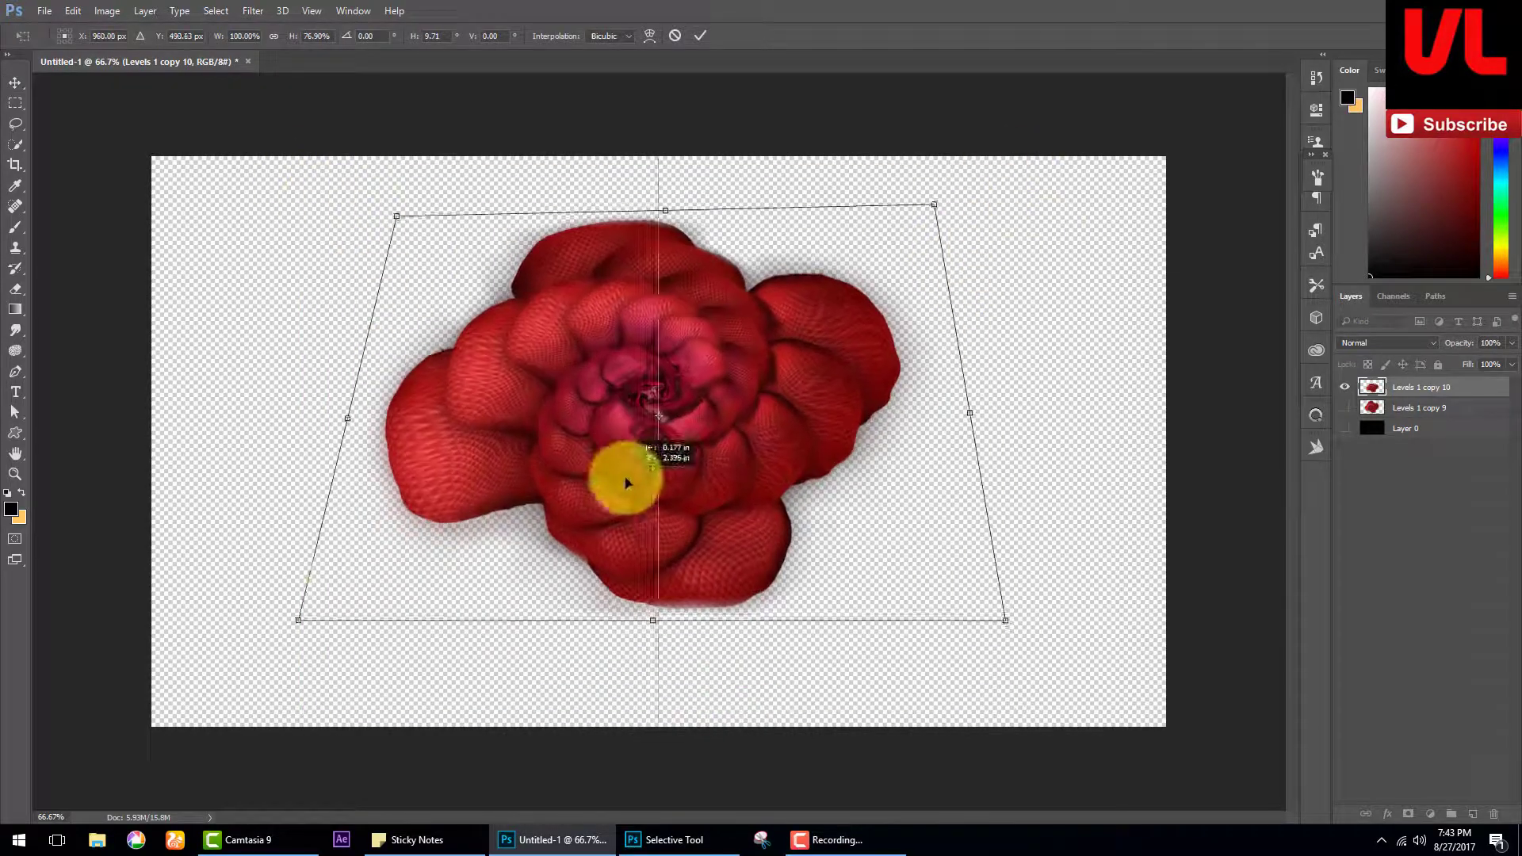
key("shift+ctrl+x")
Step: Forward Warp the lower petals downward into a stem and push the right petal inward
mouse_move(595, 452)
left_mouse_down()
mouse_move(486, 550)
mouse_move(665, 622)
mouse_move(539, 623)
mouse_move(578, 628)
mouse_move(554, 713)
mouse_move(697, 646)
left_mouse_up()
key("bracketright")
key("bracketright")
key("bracketright")
mouse_move(833, 318)
left_mouse_down()
mouse_move(670, 194)
mouse_move(629, 238)
mouse_move(493, 680)
left_mouse_up()
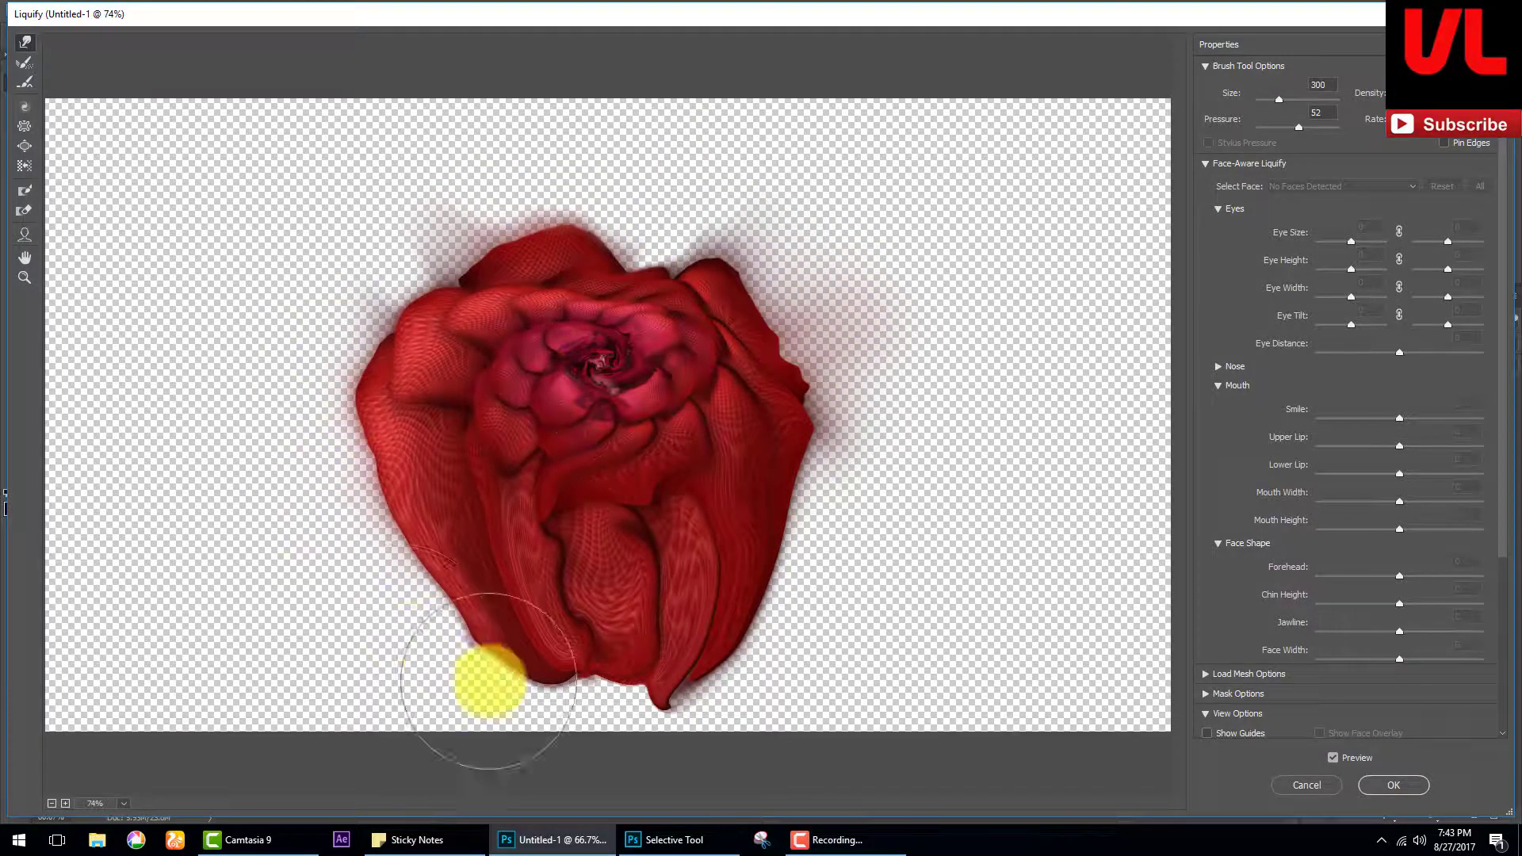
key("bracketleft")
key("bracketleft")
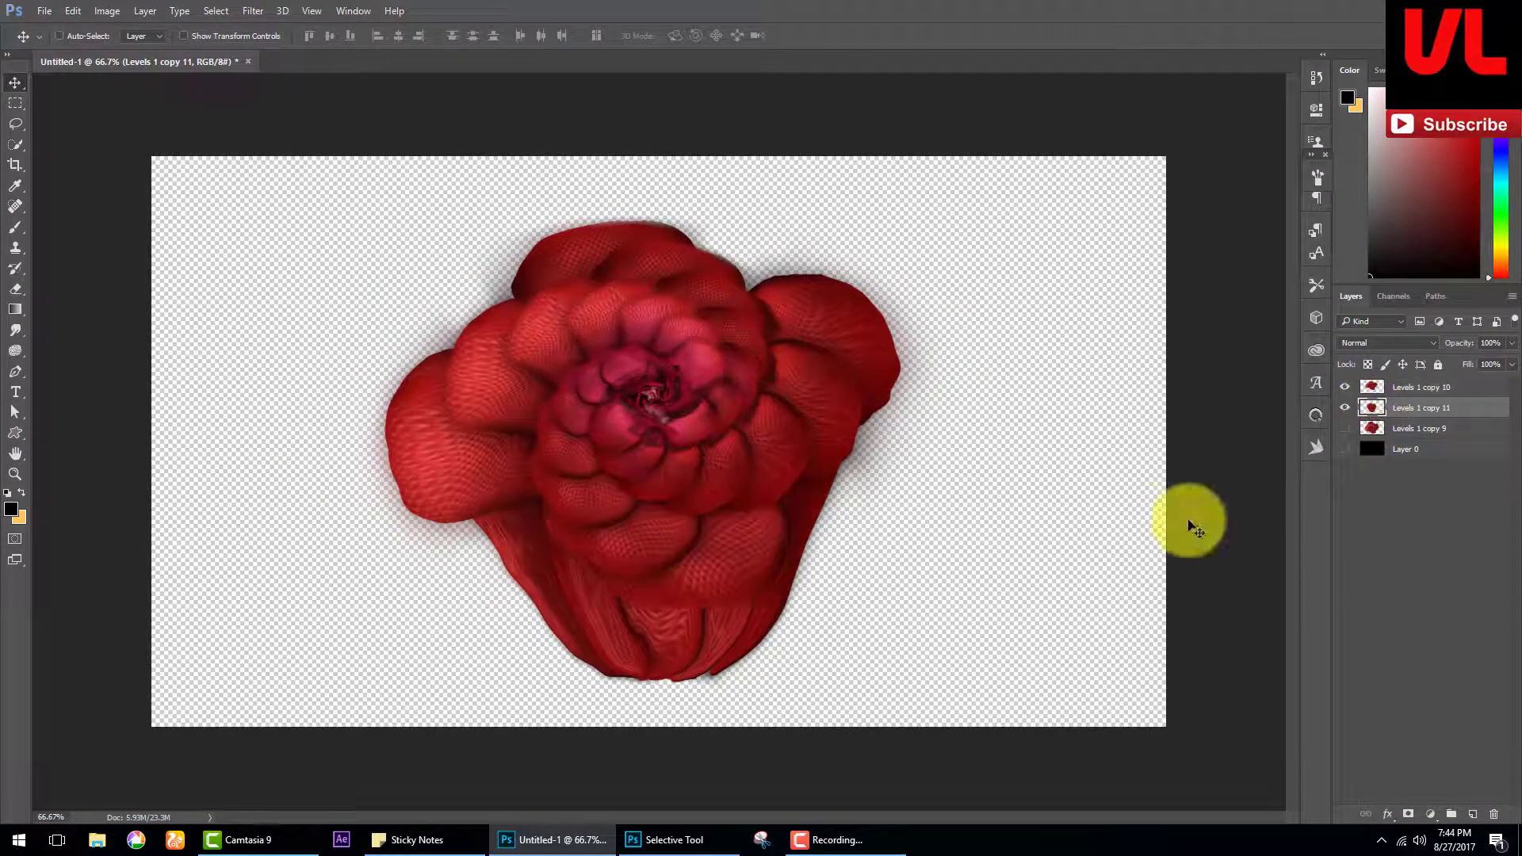
Step: Shift the stem's hue +120 to green, then fill the background with a vertical blue-to-white gradient
key("ctrl+u")
left_click_drag(1097, 519, 1215, 519)
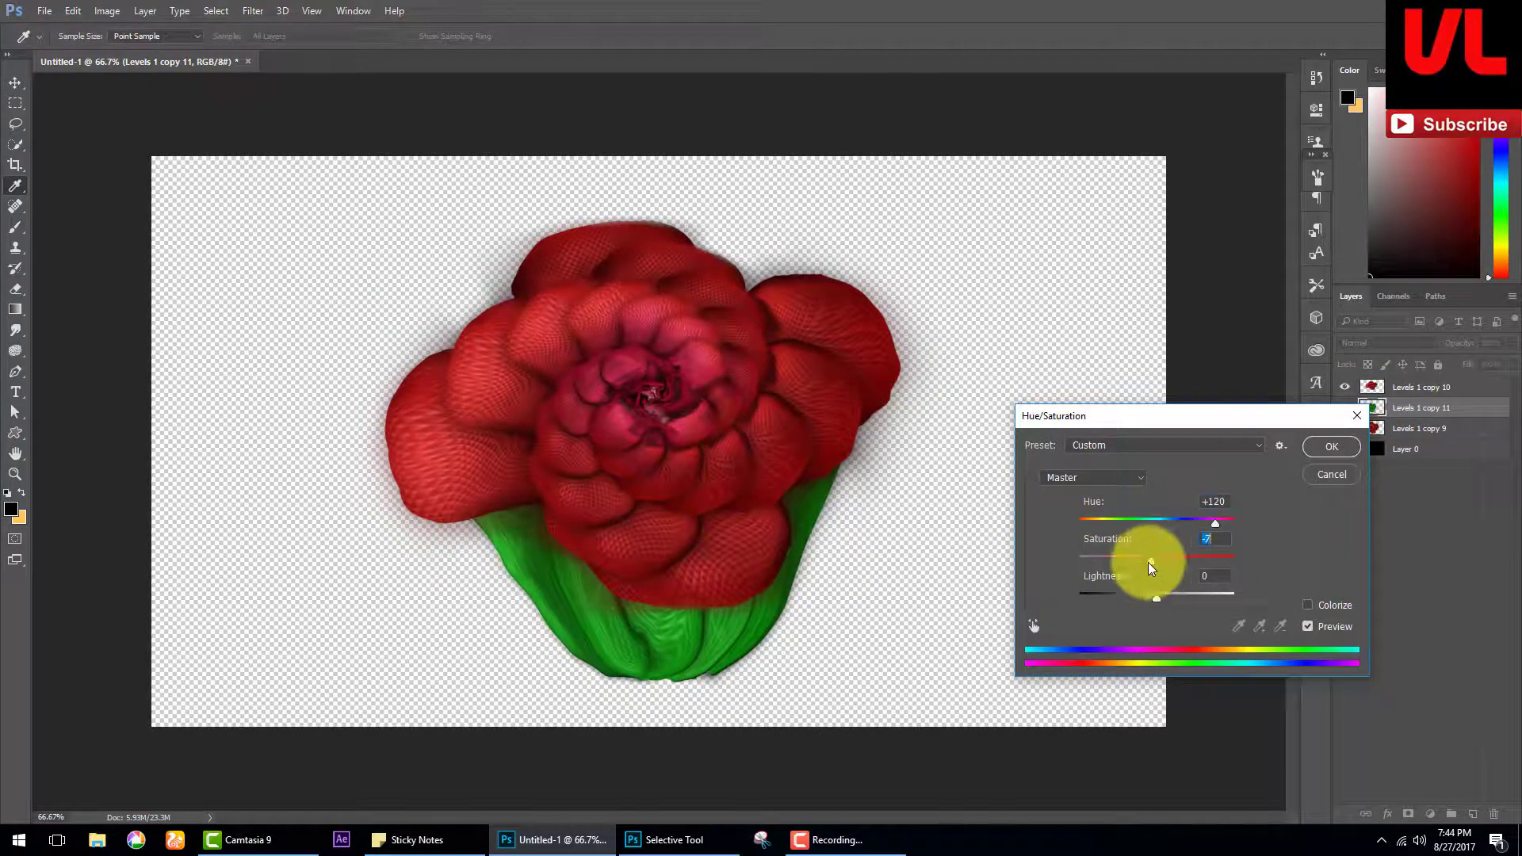
left_click_drag(1148, 561, 1138, 561)
left_click_drag(1157, 593, 1124, 603)
key("Return")
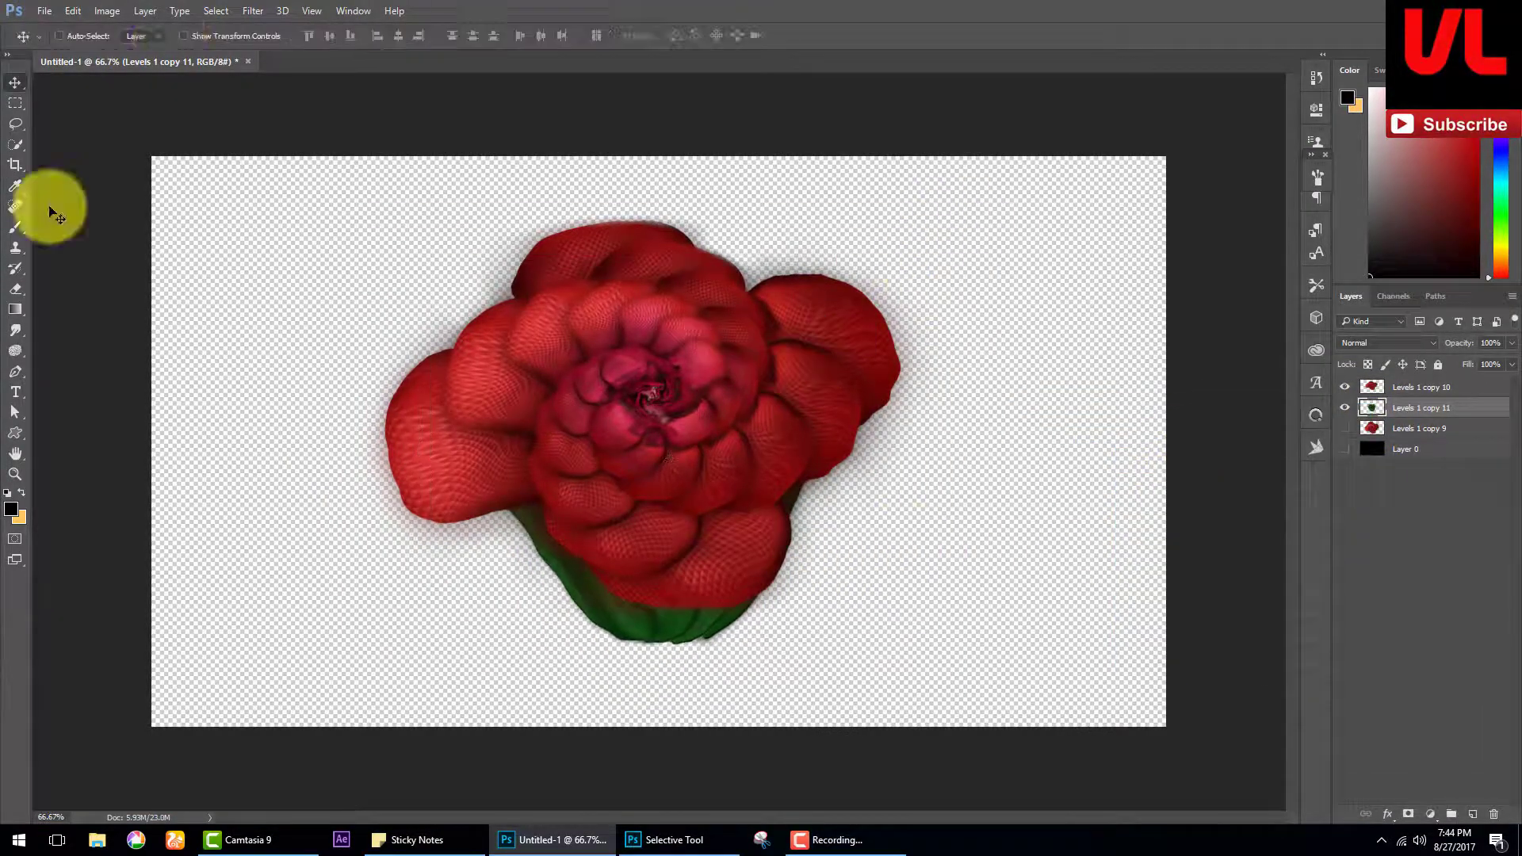
key("ctrl+shift+x")
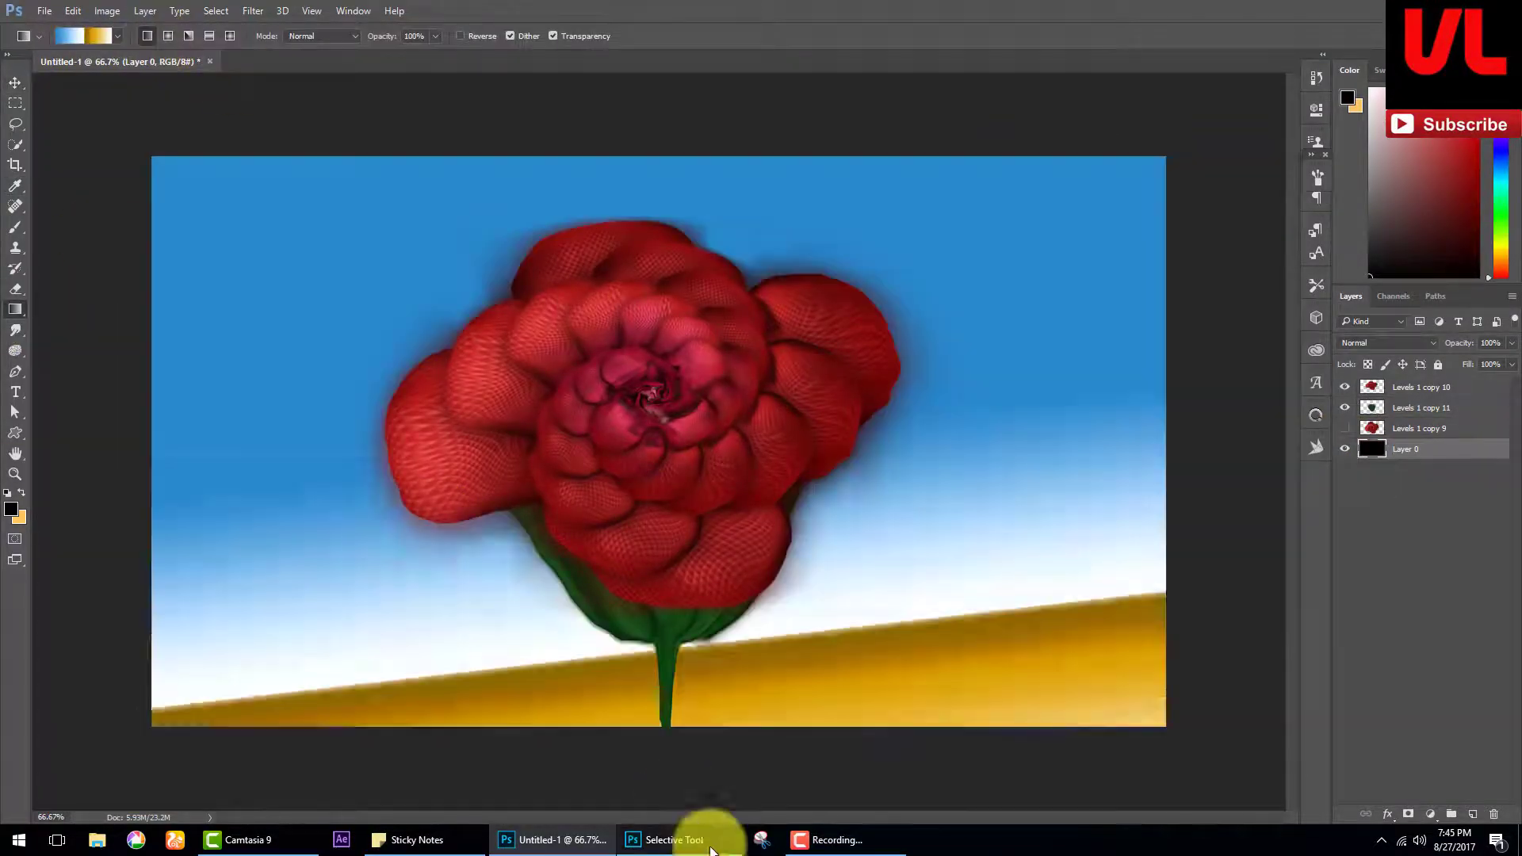
left_click_drag(658, 156, 660, 720)
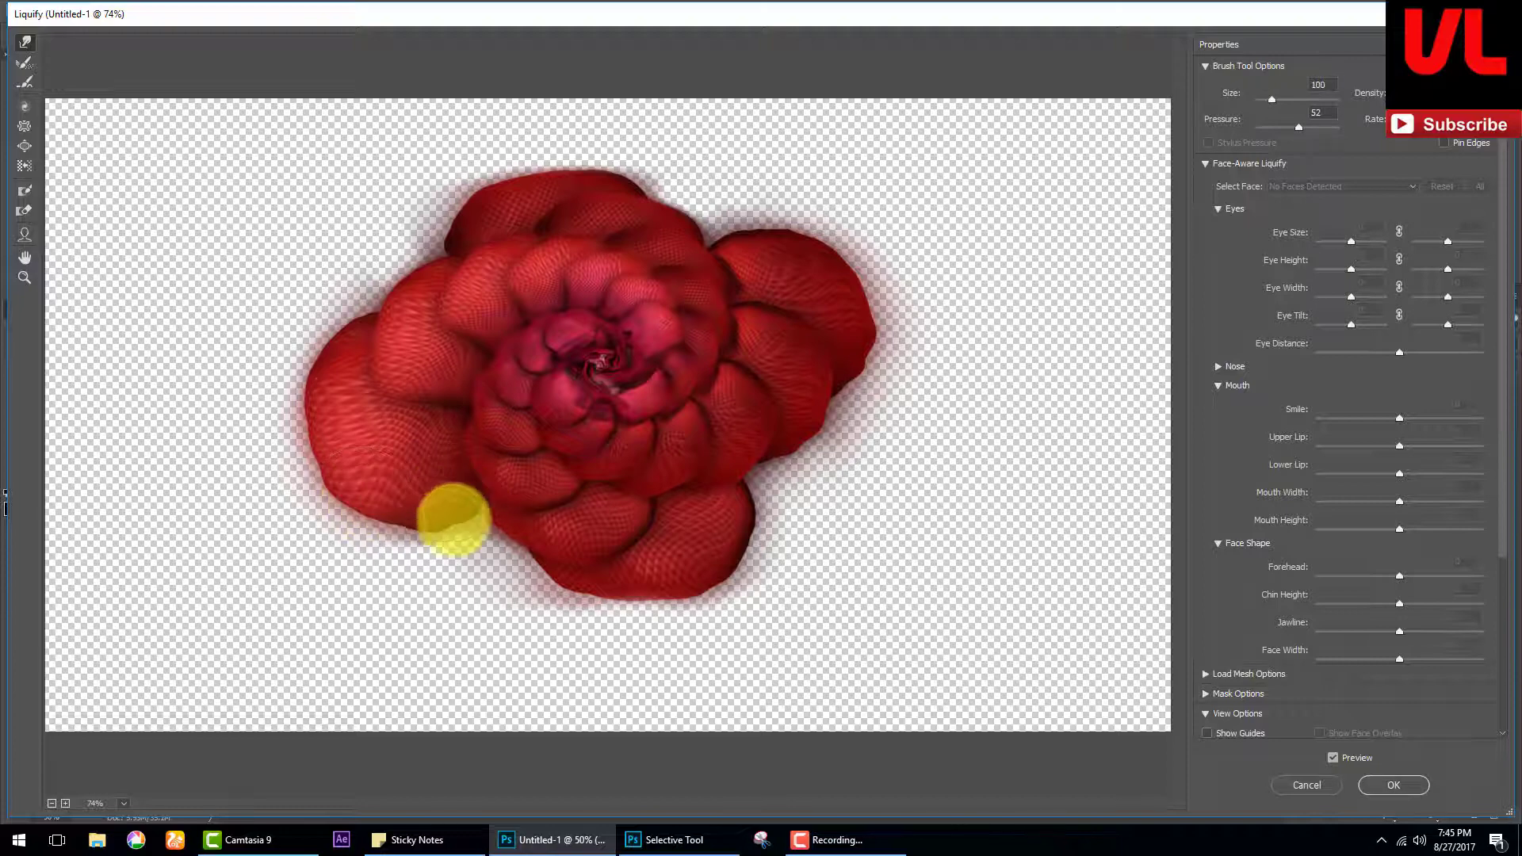
Step: Apply the reshaped rose, then Liquify the green stem layer to sprout a leaf
left_click(1377, 780)
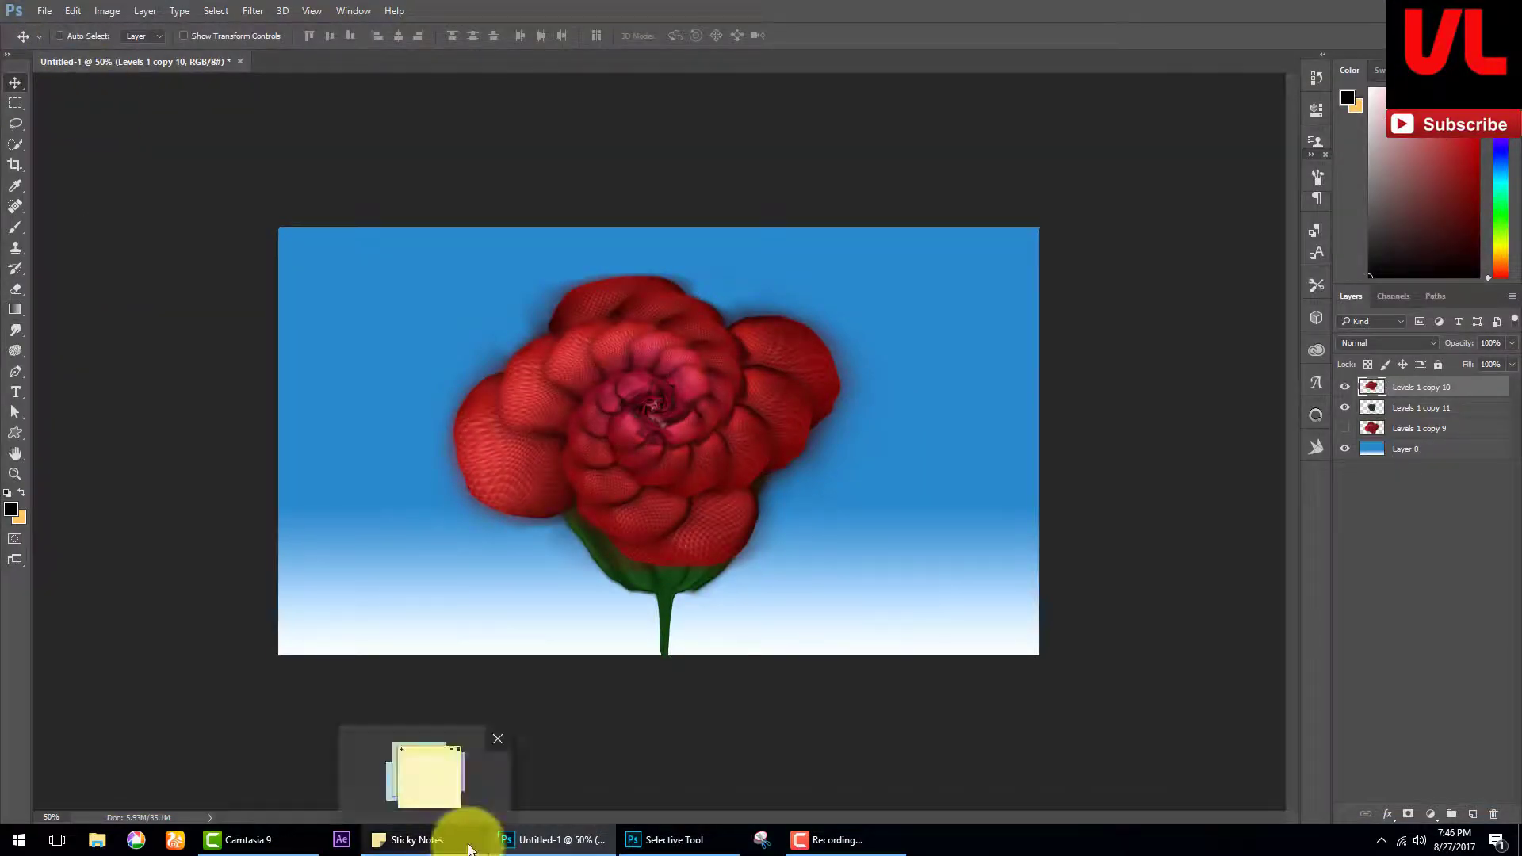
left_click(1419, 407)
left_click(252, 11)
left_click(270, 132)
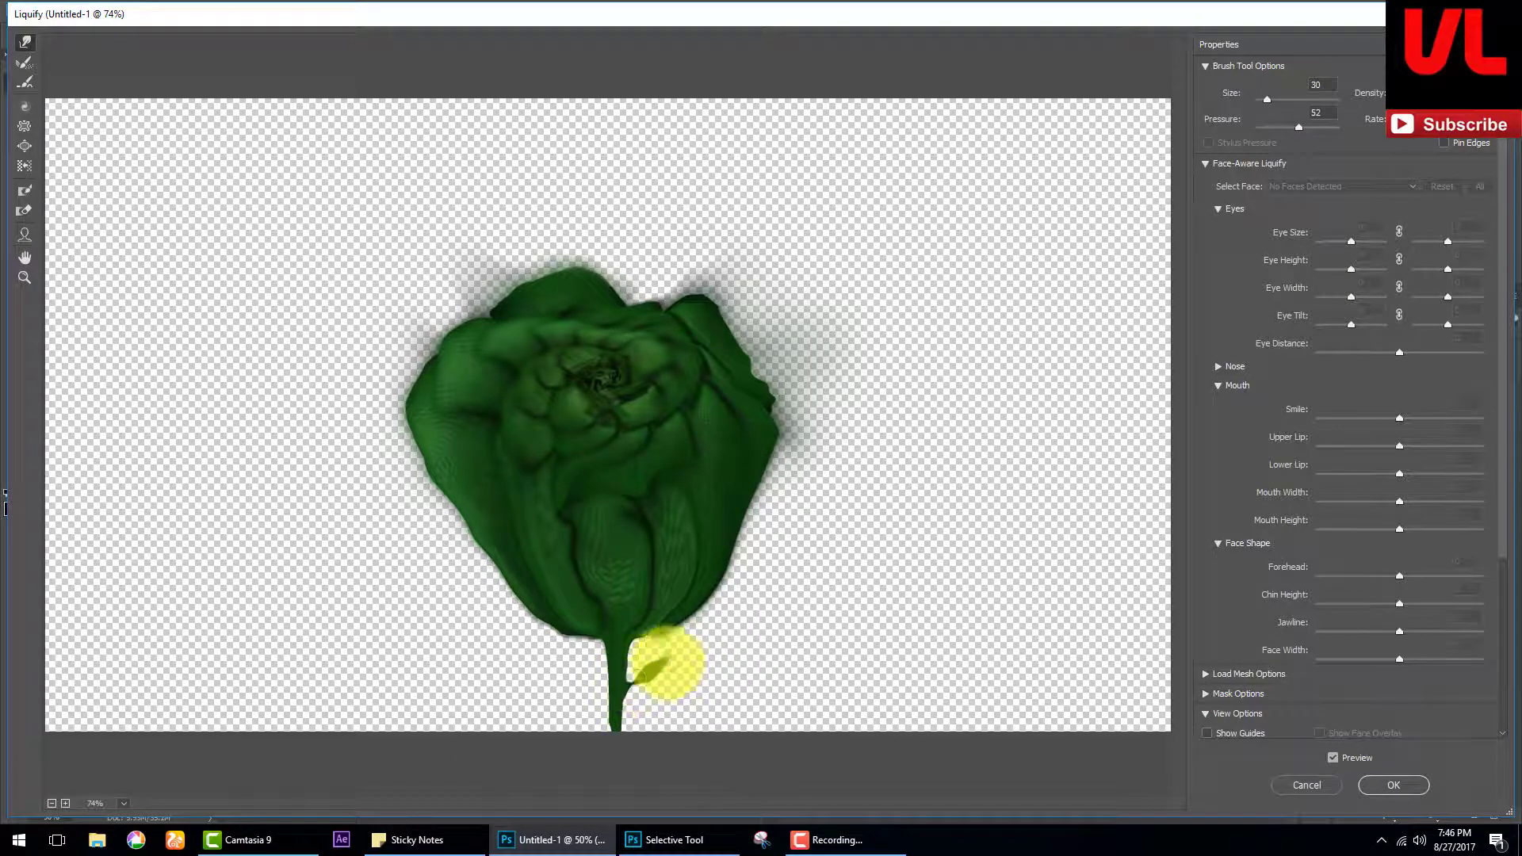
key("Return")
Step: Begin saving the document as Untitled-1.psd and create a new folder for it
left_click(32, 8)
left_click(55, 222)
left_click(148, 67)
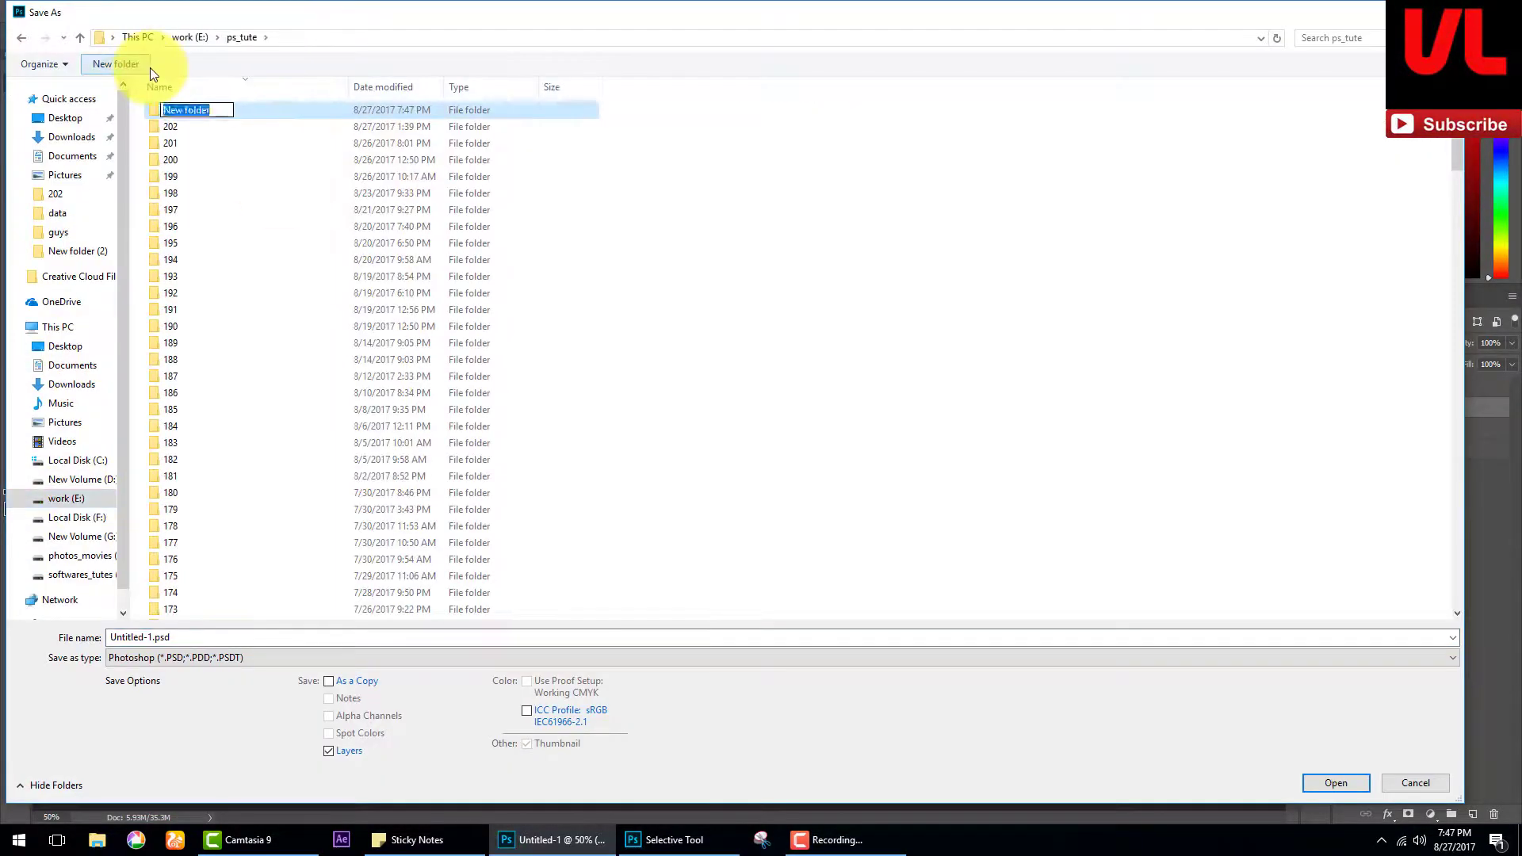